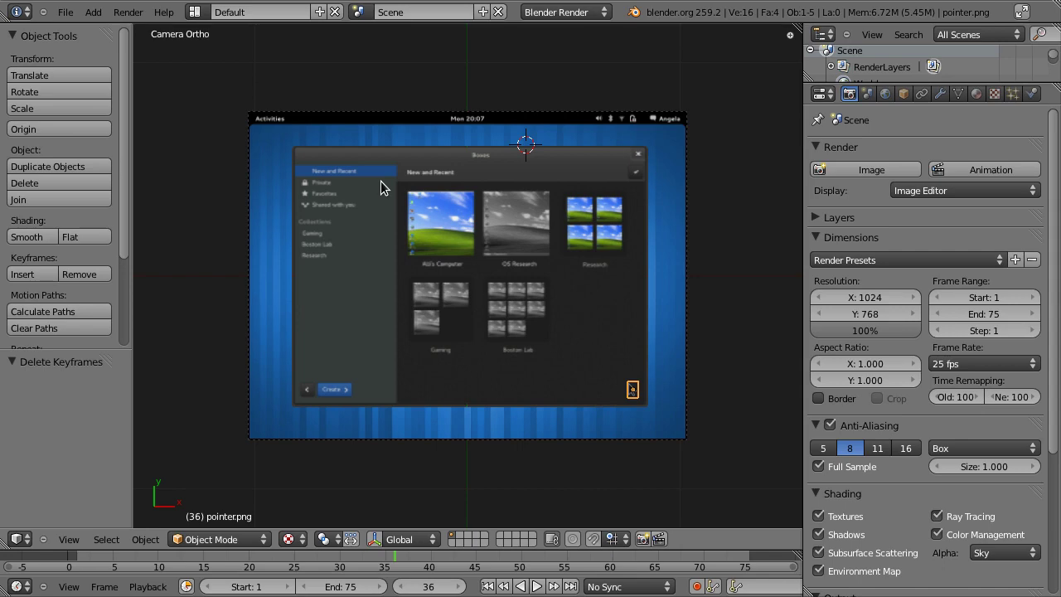
# Step: Switch the workspace to the Animation screen layout
pyautogui.hotkey('ctrl', 'Left')
pyautogui.hotkey('ctrl', 'Left')
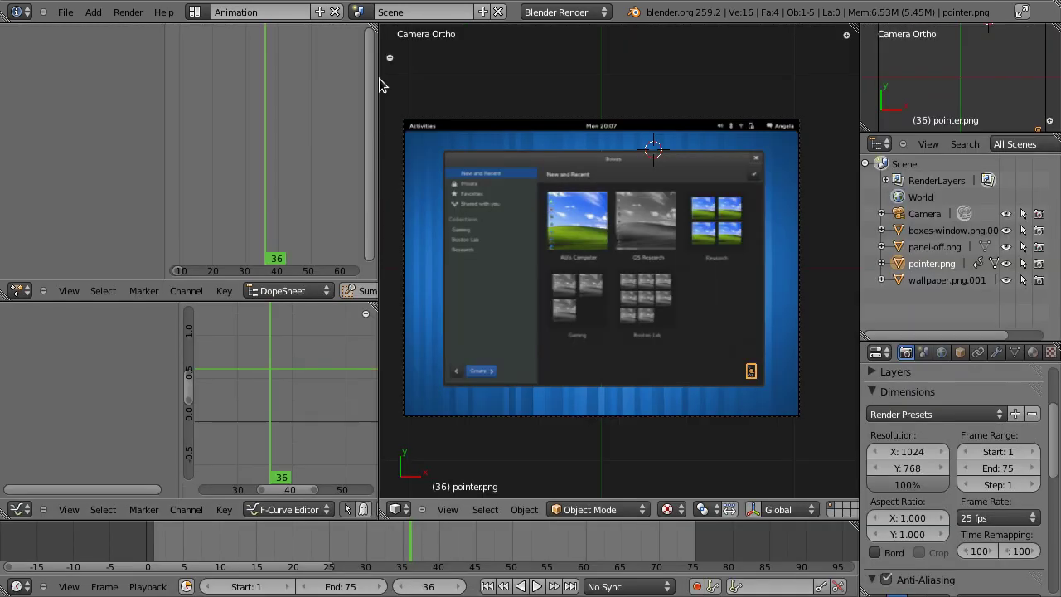
pyautogui.click(196, 12)
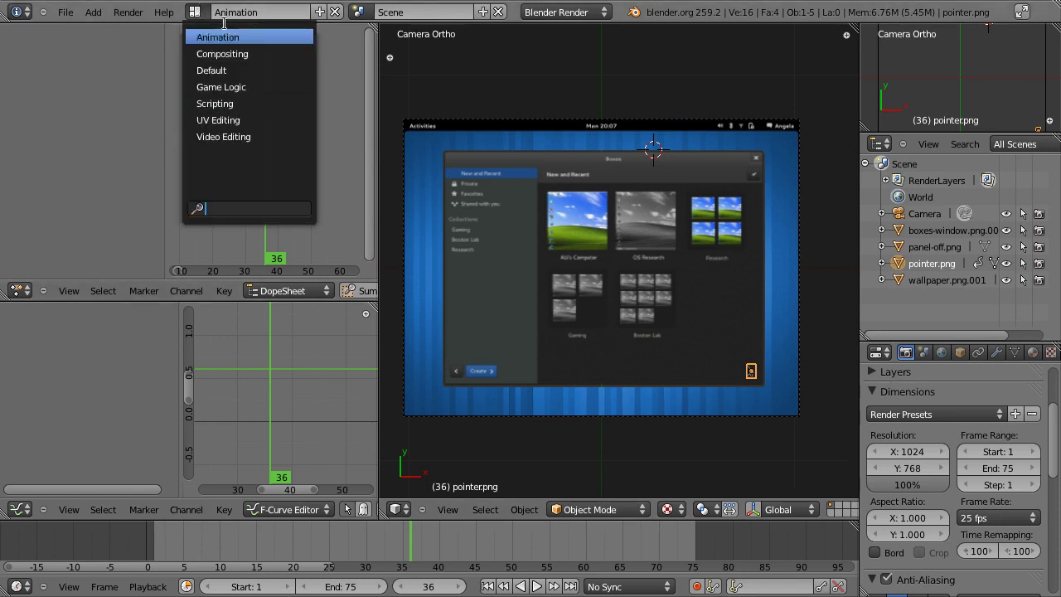
pyautogui.click(199, 11)
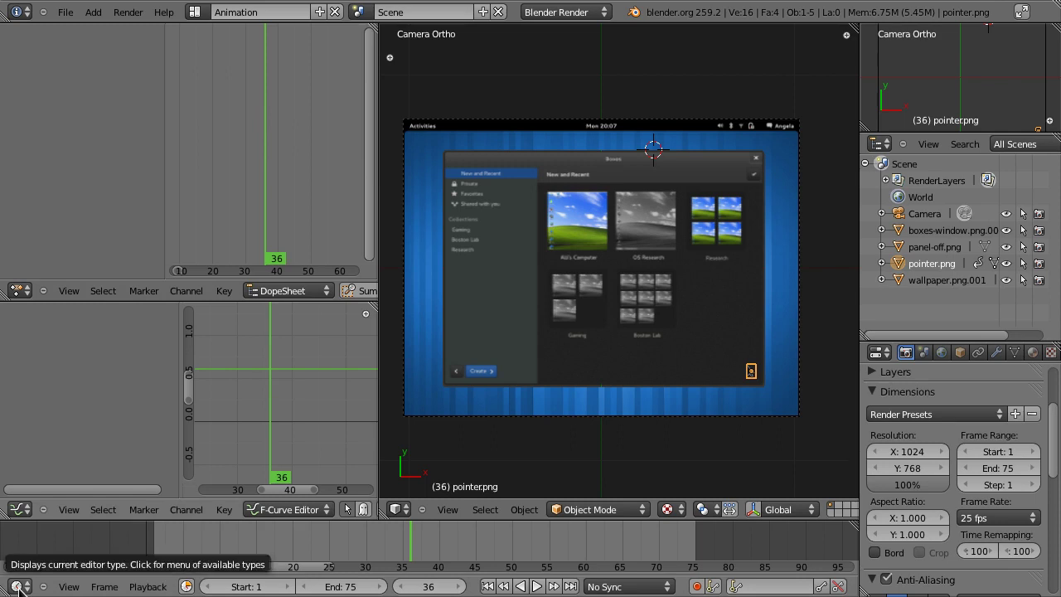
pyautogui.click(18, 589)
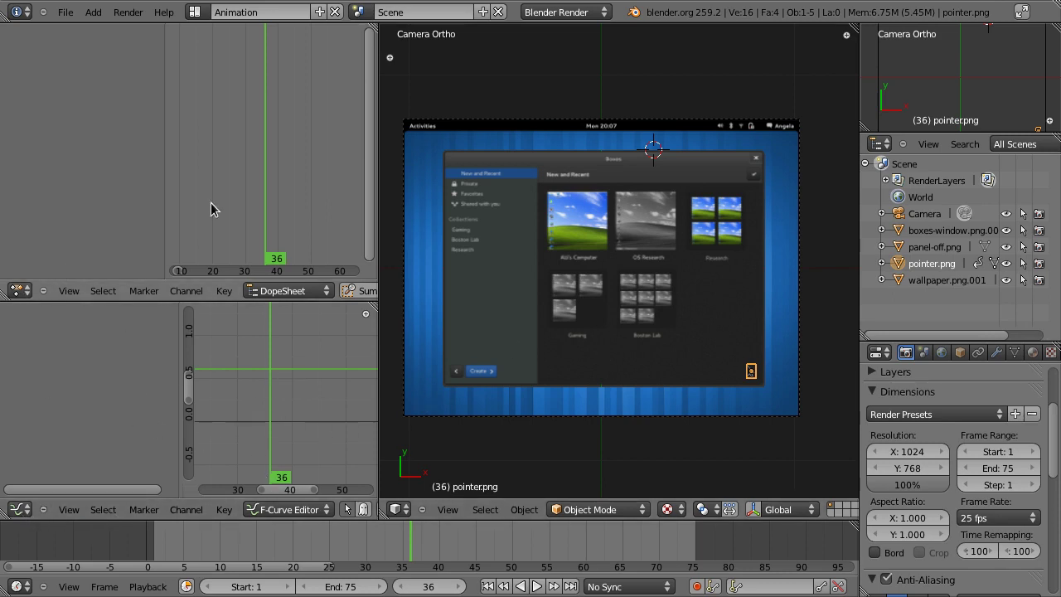
# Step: Enlarge the F-Curve editor and the Properties editor by taking height from the dope sheet and the outliner above them
pyautogui.moveTo(241, 300); pyautogui.dragTo(237, 270)
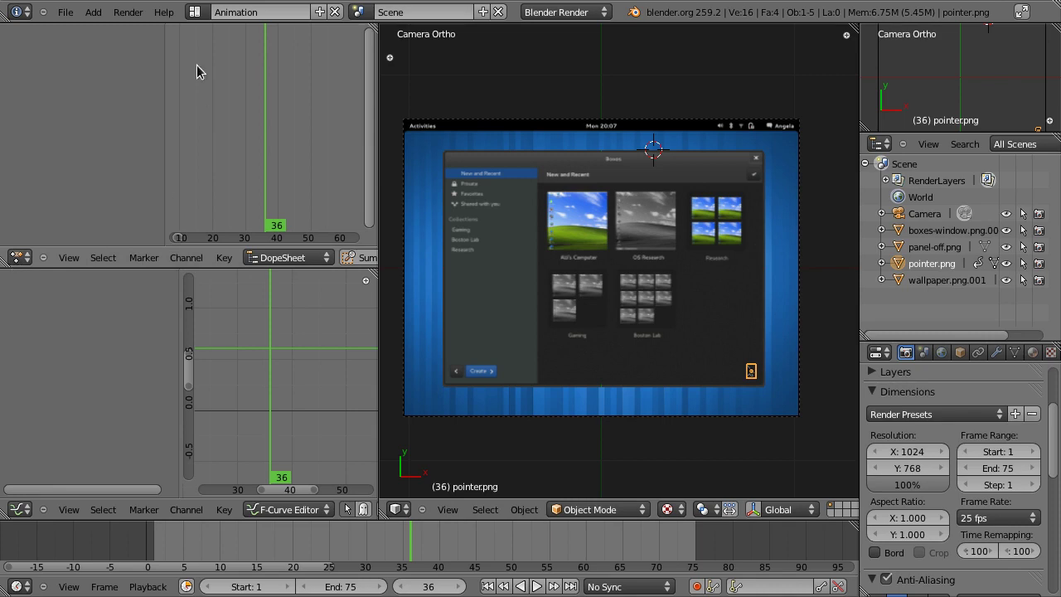
pyautogui.moveTo(188, 156); pyautogui.dragTo(179, 159)
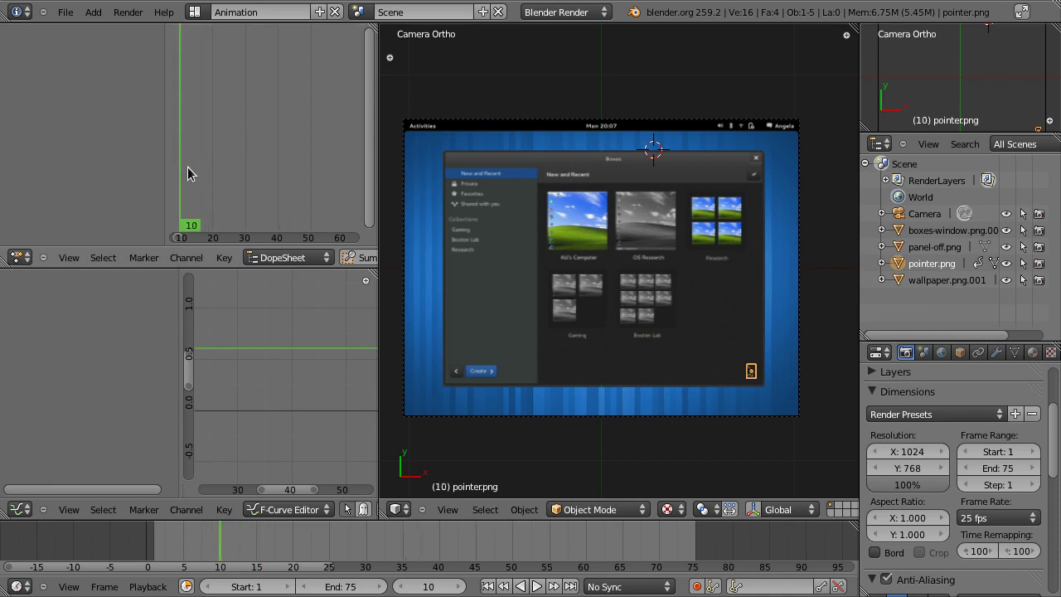
pyautogui.keyDown('ctrl'); pyautogui.scroll(3, 249, 174); pyautogui.keyUp('ctrl')
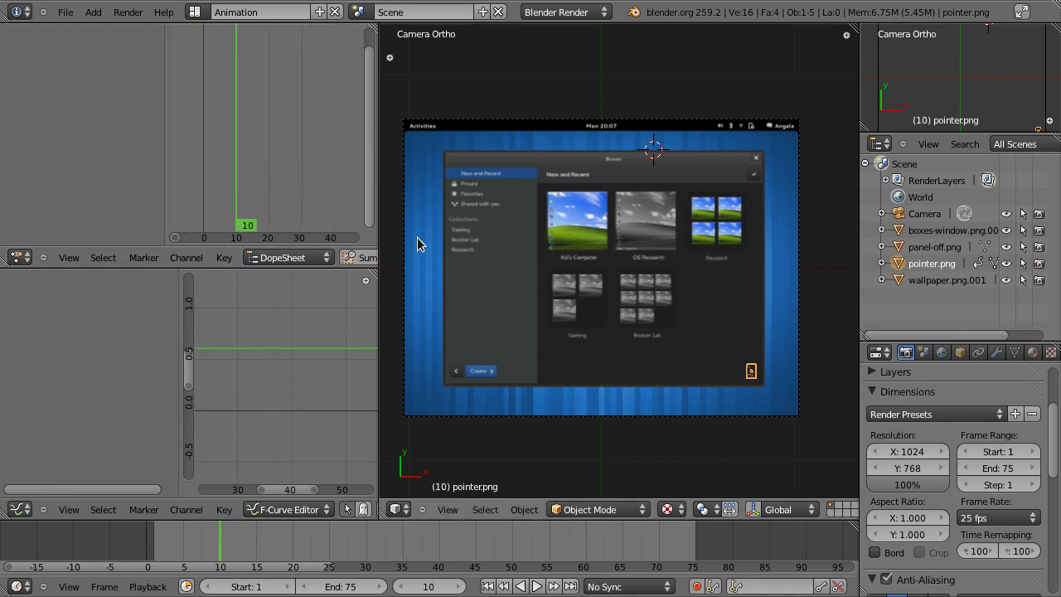
pyautogui.rightClick(628, 340)
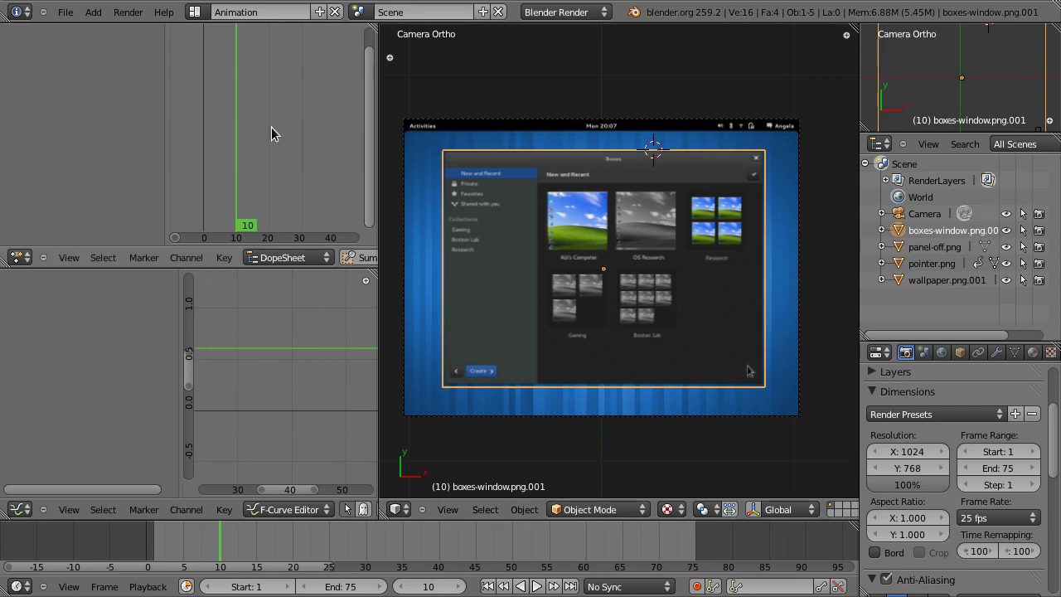
pyautogui.rightClick(750, 371)
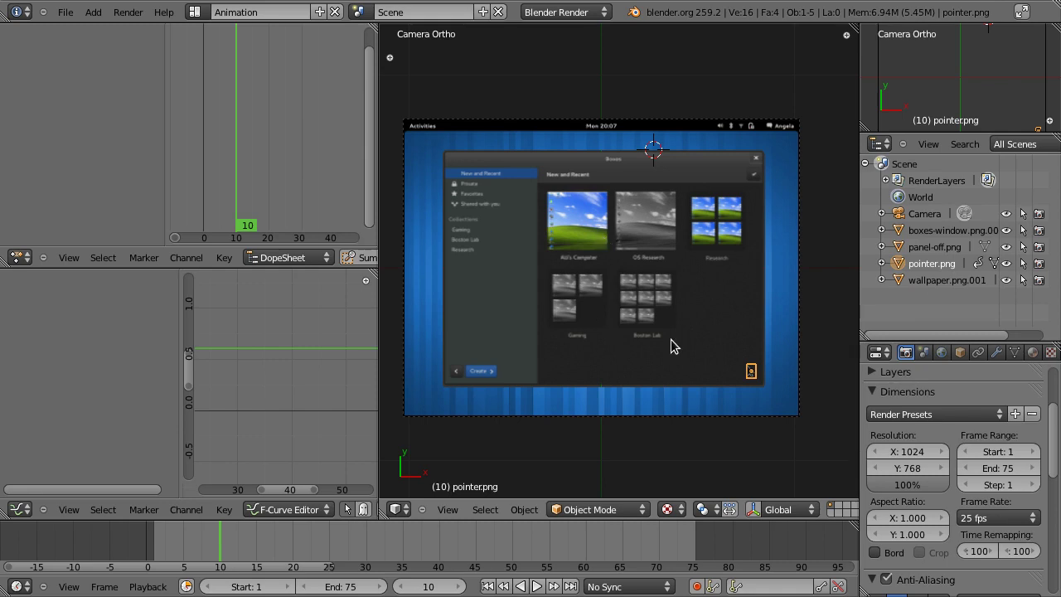
pyautogui.moveTo(953, 339)
pyautogui.mouseDown()
pyautogui.moveTo(954, 157)
pyautogui.moveTo(954, 215)
pyautogui.mouseUp()
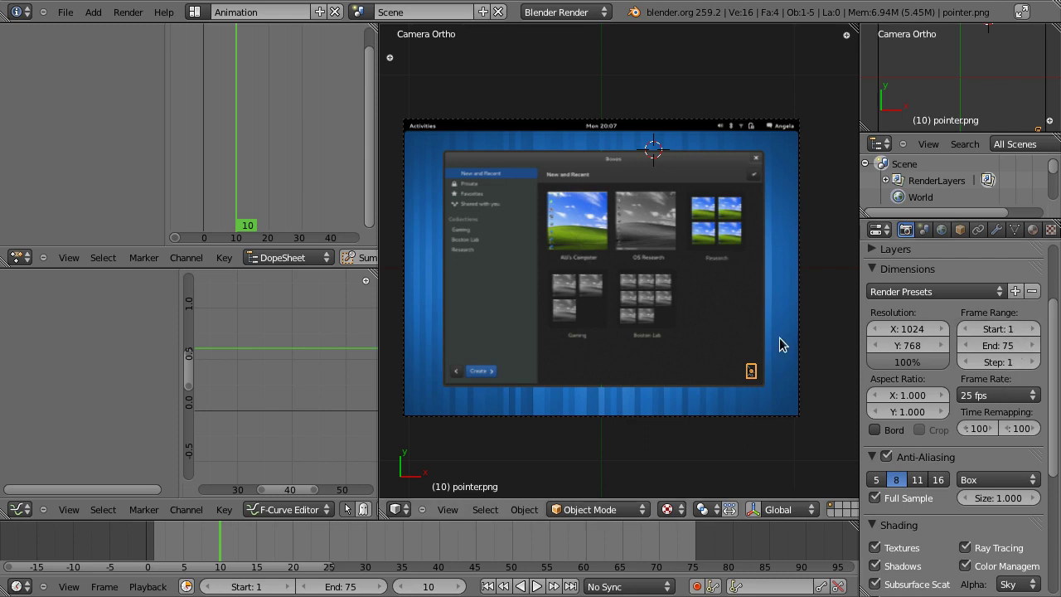
# Step: Scrub the timeline to frame 25 and step back and forth by single frames and by ten-frame jumps
pyautogui.click(228, 549)
pyautogui.moveTo(252, 551); pyautogui.dragTo(330, 549)
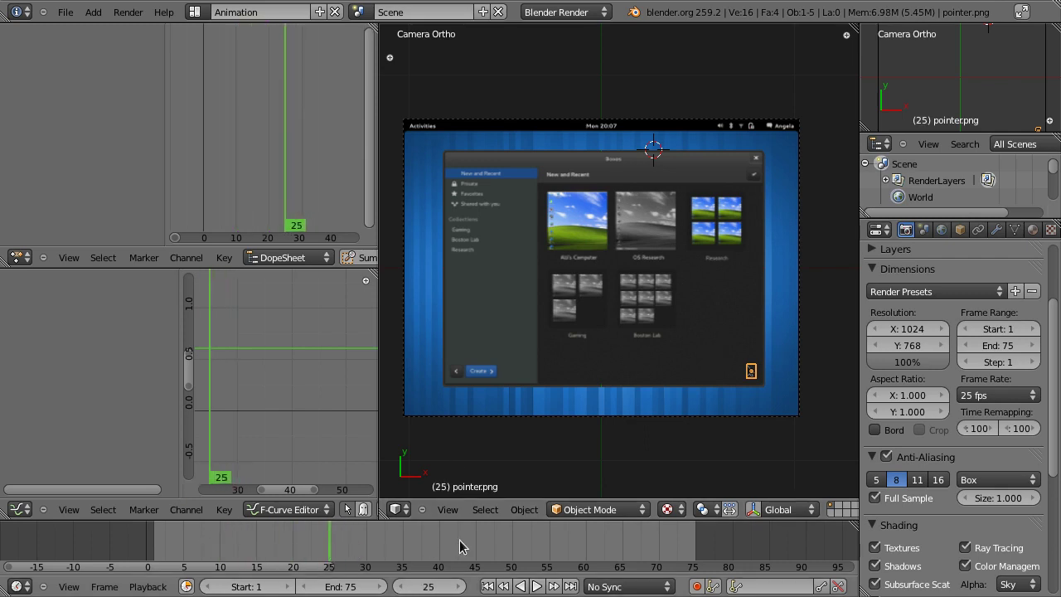
pyautogui.press('Left')
pyautogui.press('Left')
pyautogui.press('Left')
pyautogui.press('Left')
pyautogui.press('Left')
pyautogui.press('Left')
pyautogui.press('Left')
pyautogui.press('Right')
pyautogui.press('Right')
pyautogui.press('Right')
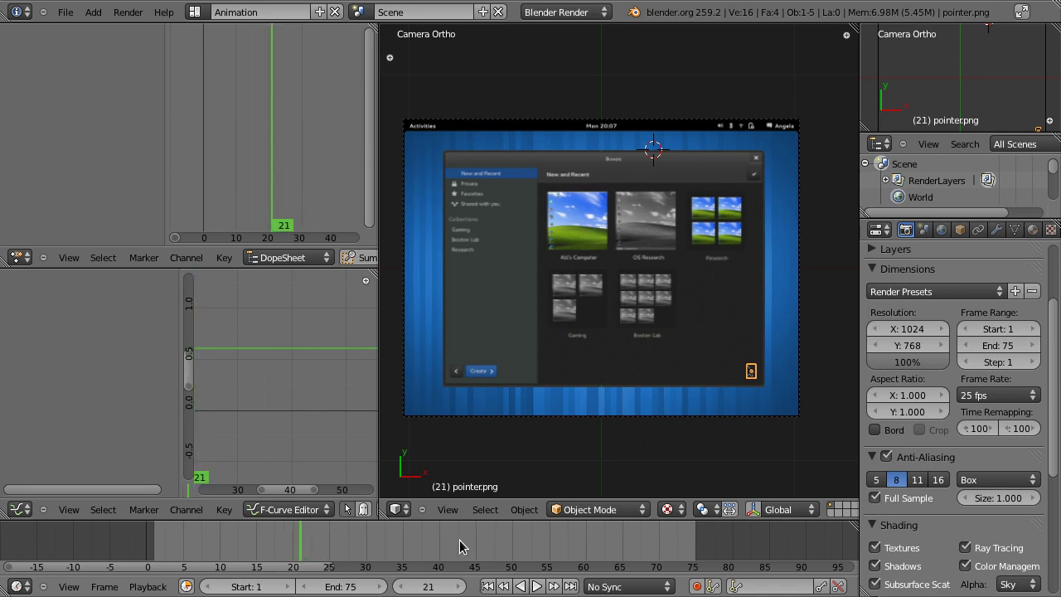
pyautogui.press('Up')
pyautogui.hotkey('shift', 'Up')
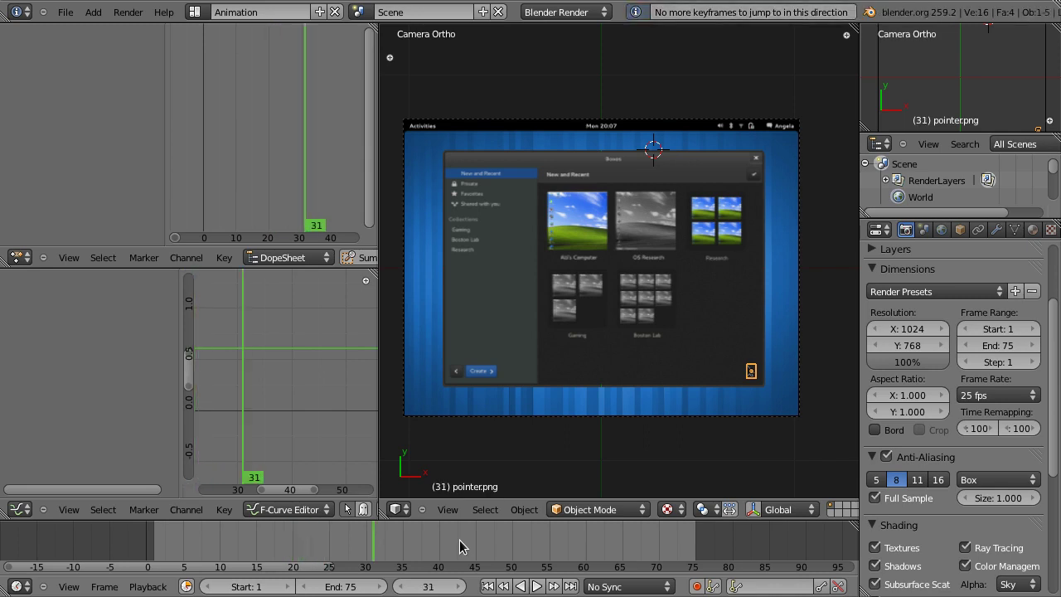
pyautogui.hotkey('shift', 'Down')
pyautogui.hotkey('shift', 'Up')
pyautogui.hotkey('shift', 'Up')
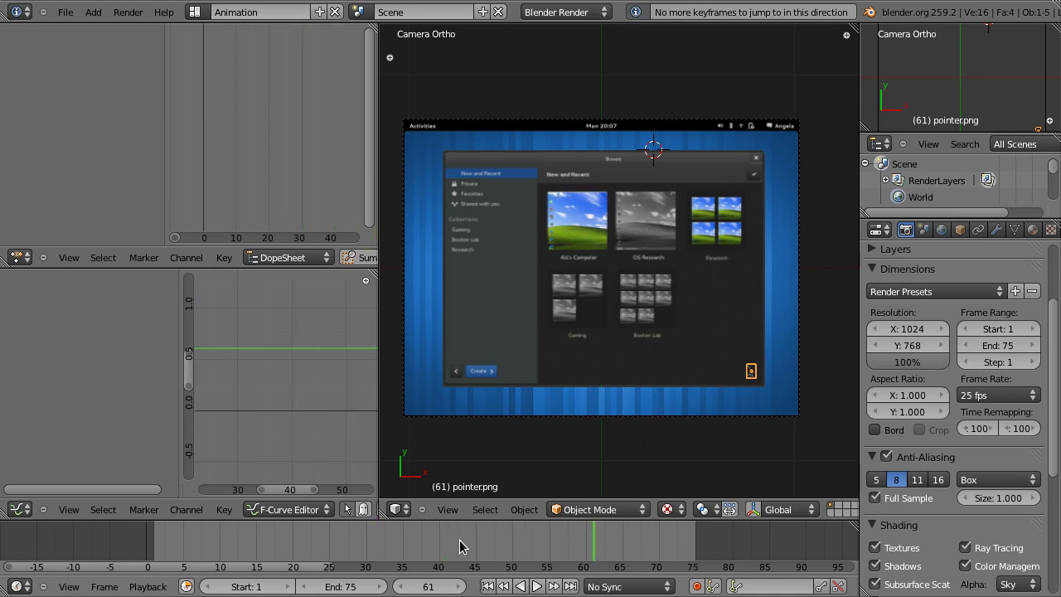
pyautogui.hotkey('shift', 'Down')
pyautogui.hotkey('shift', 'Down')
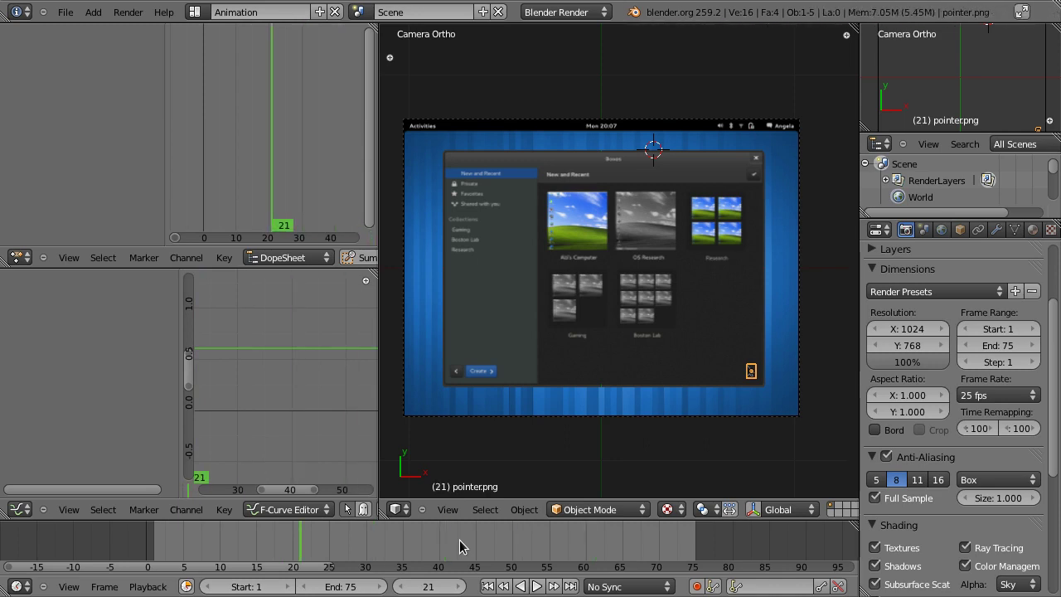
# Step: Insert a LocRotScale keyframe for the pointer image at frame 25
pyautogui.moveTo(459, 540); pyautogui.dragTo(329, 543)
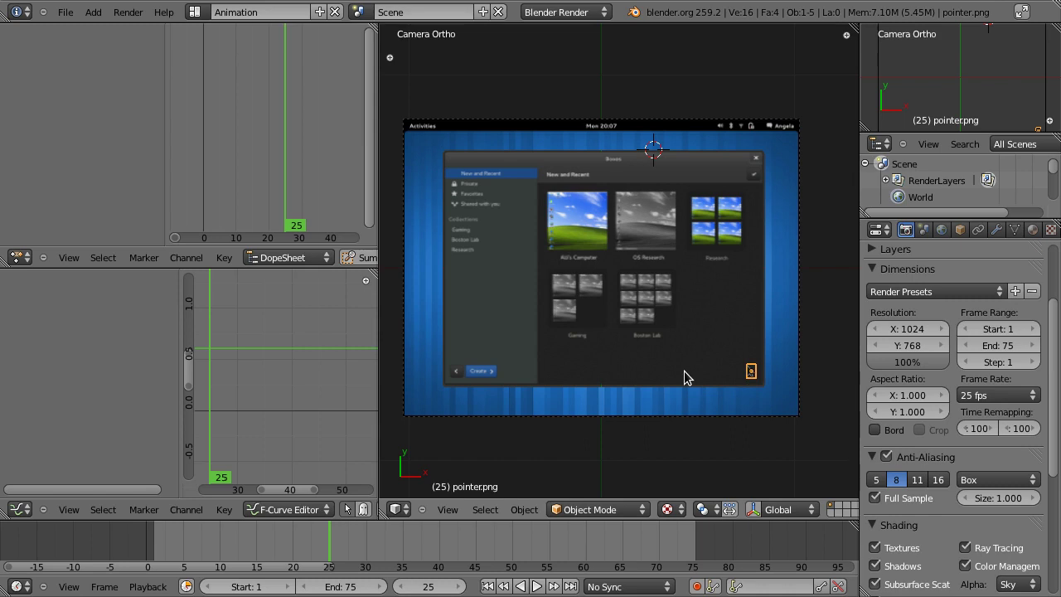
pyautogui.press('i')
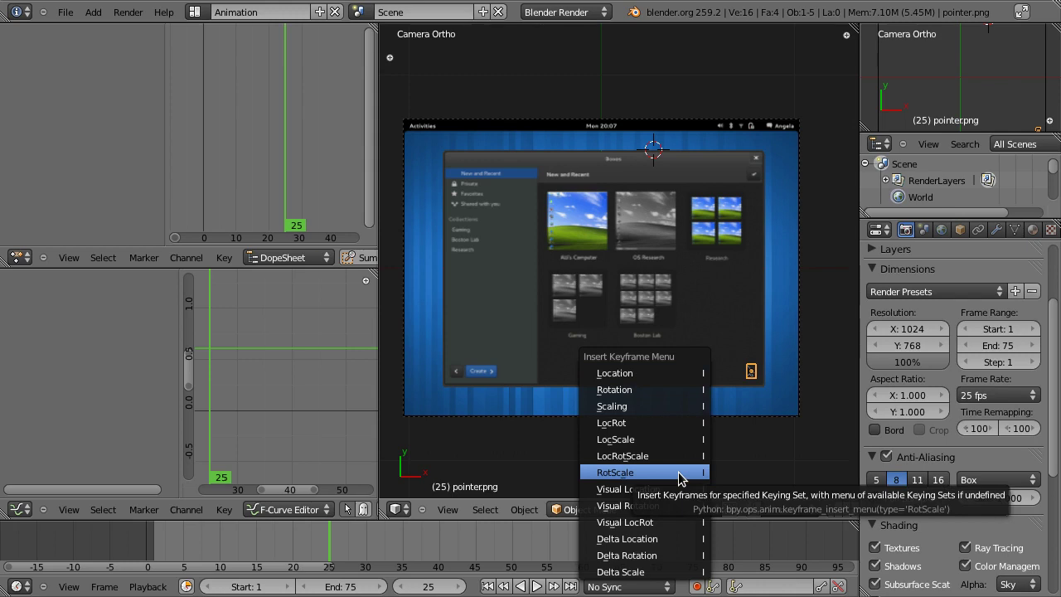
pyautogui.click(637, 456)
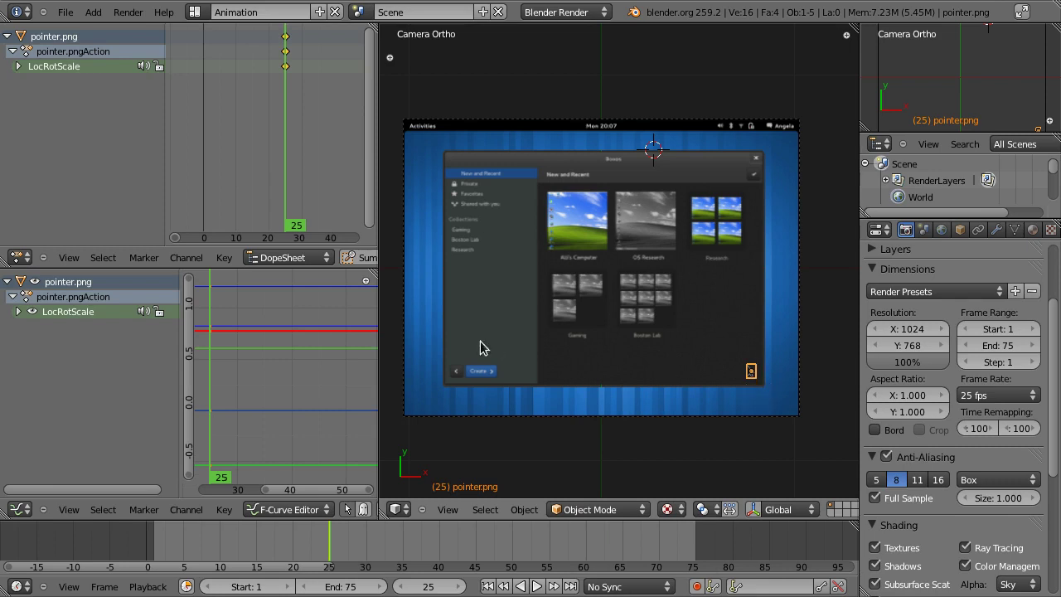
# Step: Set the dope sheet to show the keyframe channels of all objects instead of only the selected one
pyautogui.scroll(-2, 257, 162)
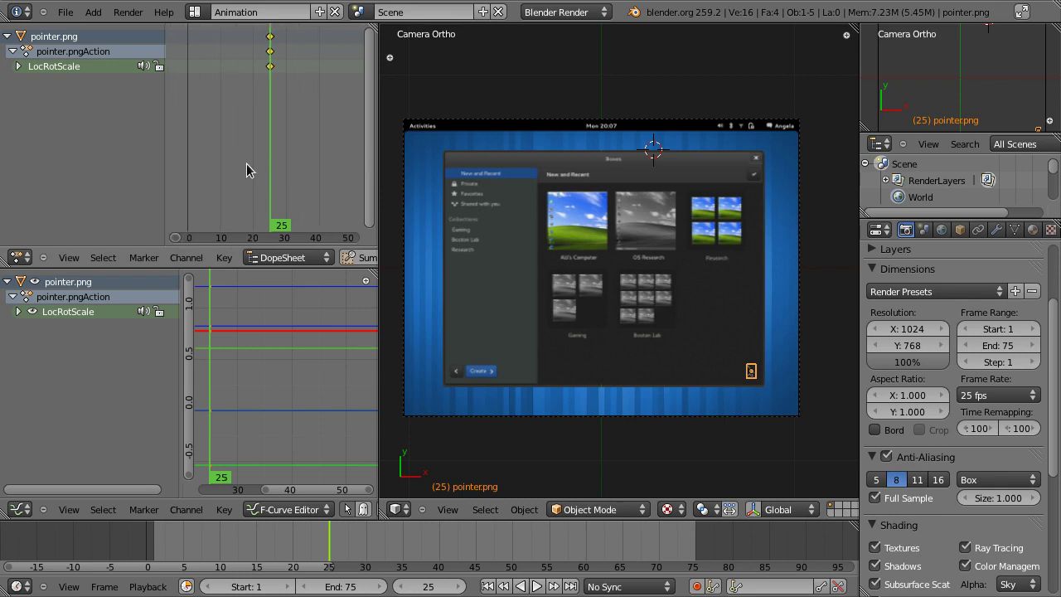
pyautogui.hotkey('ctrl', 'Up')
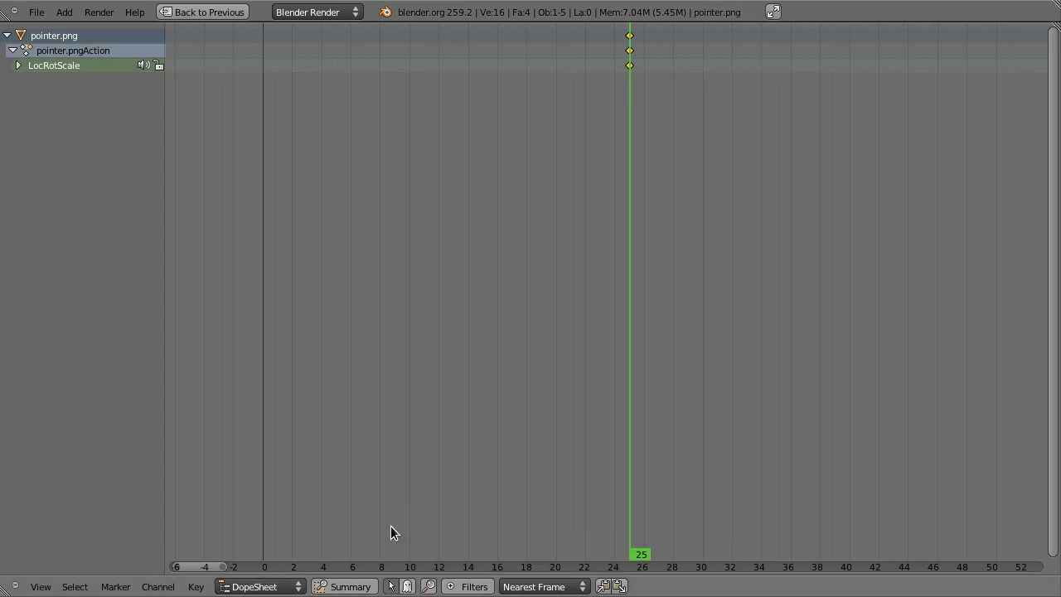
pyautogui.click(392, 586)
pyautogui.hotkey('ctrl', 'Up')
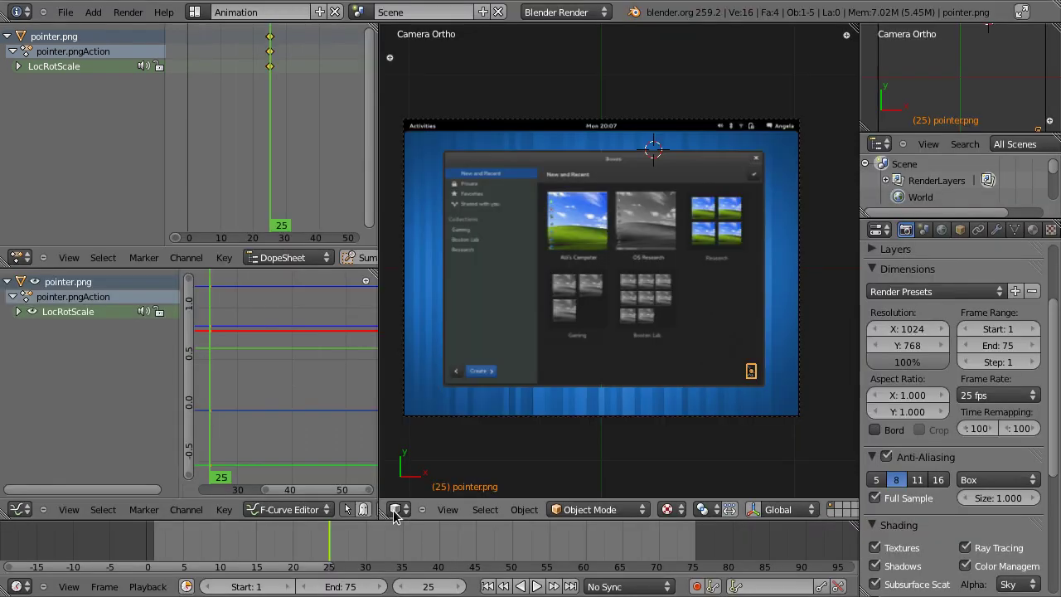
# Step: Insert a LocRotScale keyframe for the boxes-window image at frame 1
pyautogui.rightClick(493, 336)
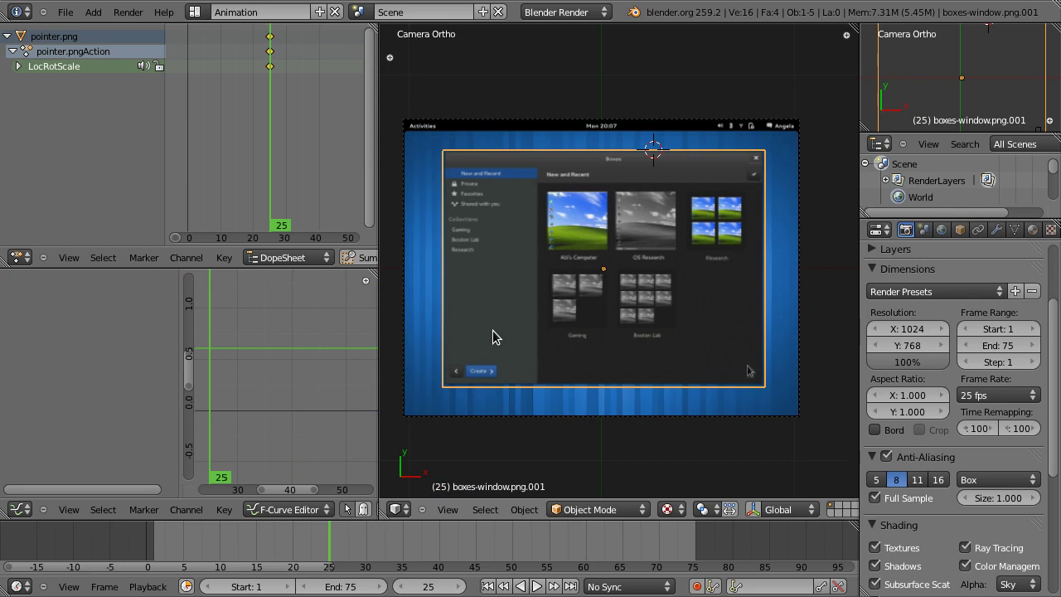
pyautogui.hotkey('shift', 'Left')
pyautogui.press('i')
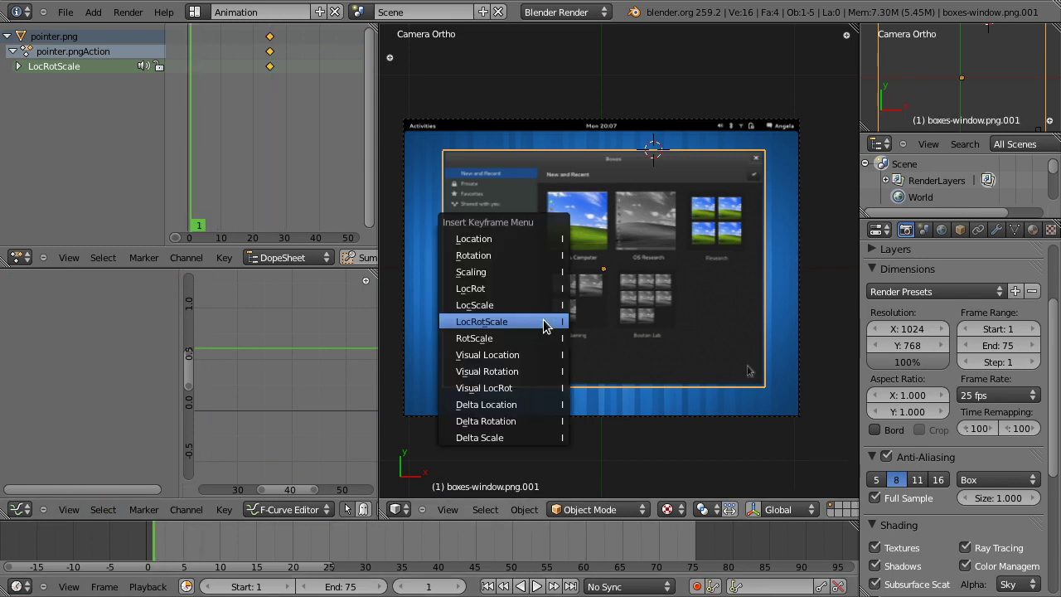
pyautogui.click(542, 326)
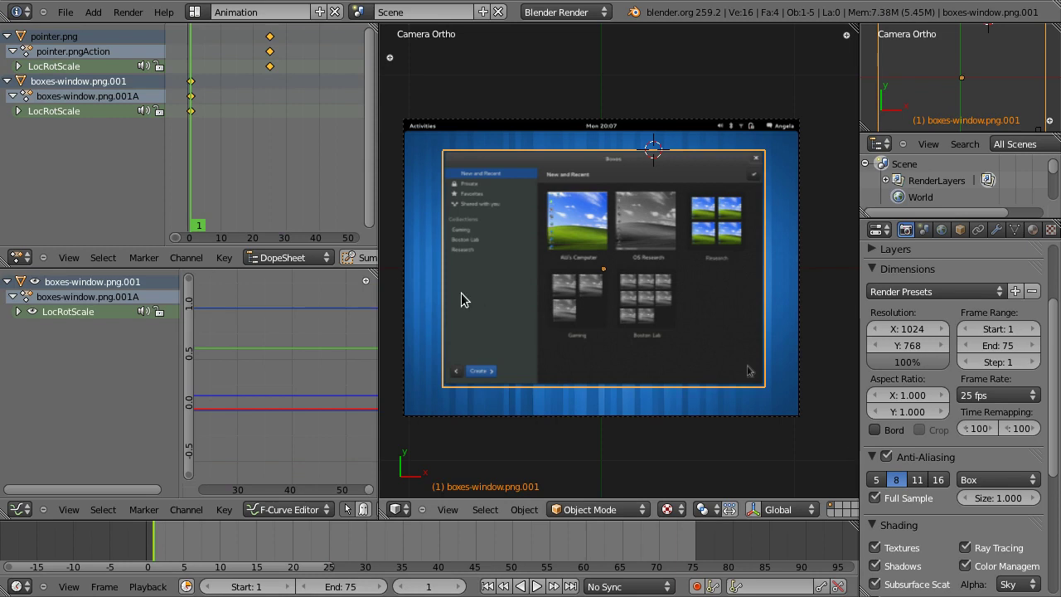
# Step: Limit the dope sheet to selected objects and check the filter by selecting the pointer and the boxes-window image in turn
pyautogui.hotkey('ctrl', 'Up')
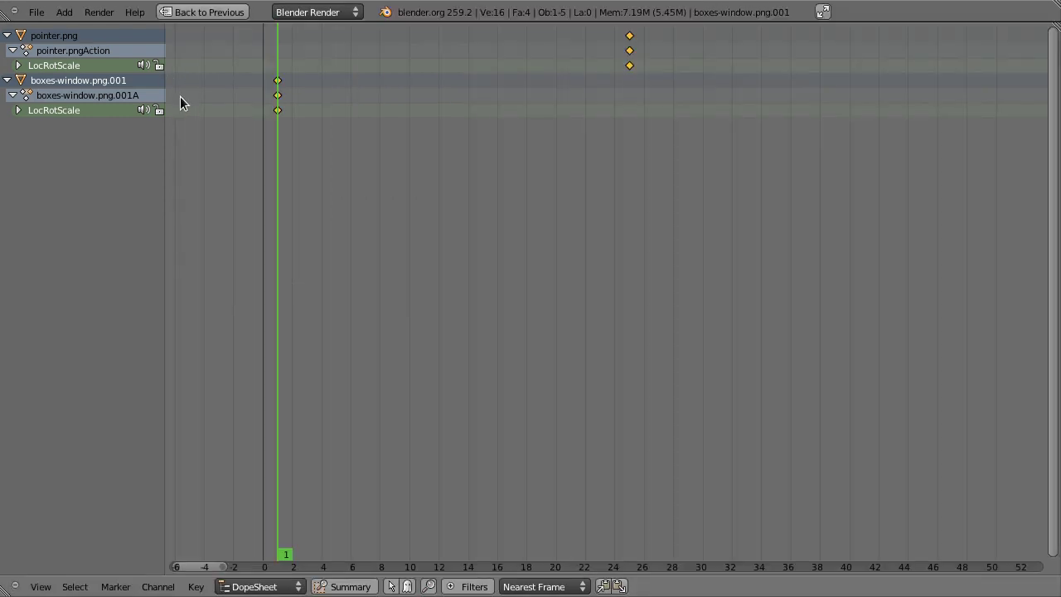
pyautogui.click(390, 587)
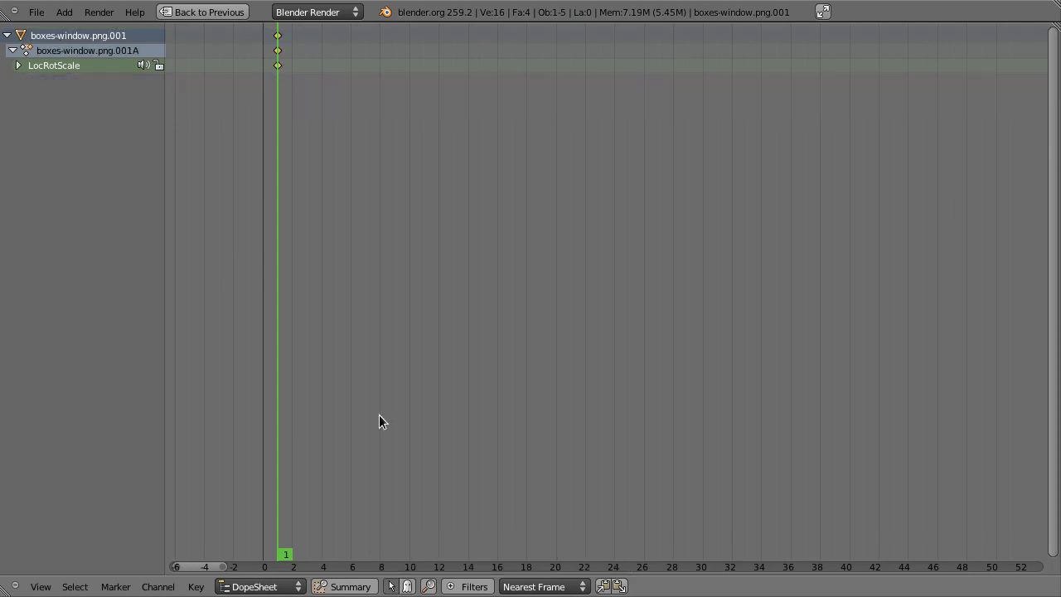
pyautogui.hotkey('ctrl', 'Up')
pyautogui.rightClick(749, 379)
pyautogui.rightClick(652, 343)
# Step: Expand the boxes-window image's LocRotScale group in the dope sheet to examine its individual channels, and collapse the object's channels
pyautogui.click(8, 36)
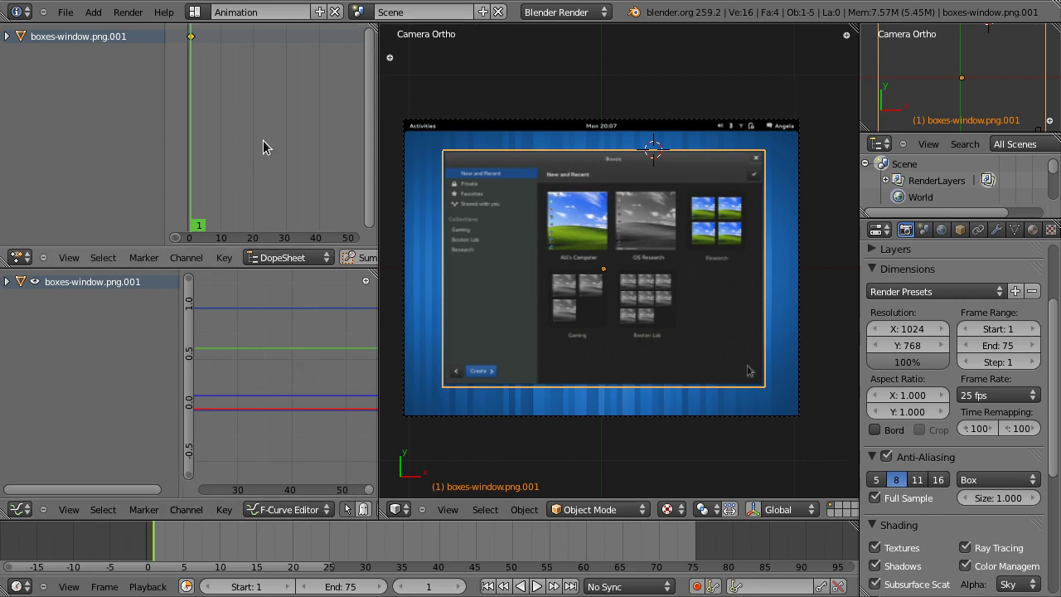
pyautogui.click(6, 36)
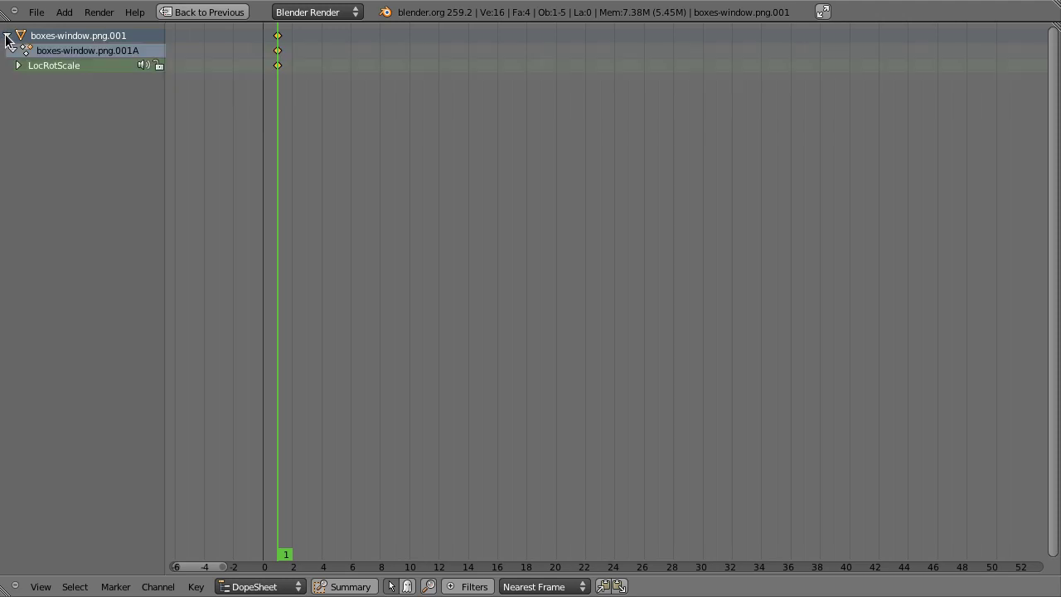
pyautogui.click(19, 65)
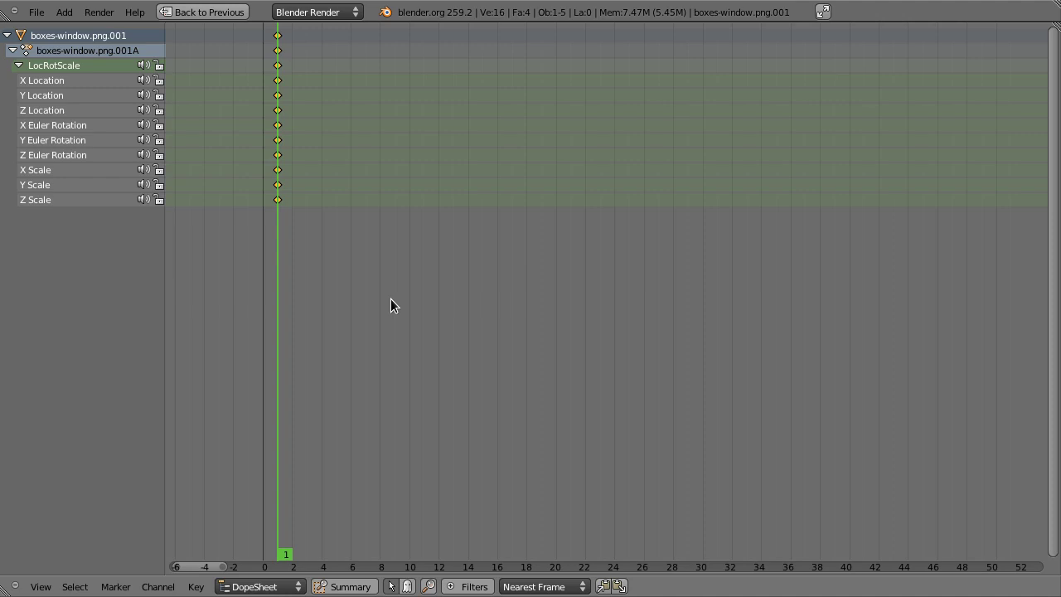
pyautogui.hotkey('ctrl', 'Up')
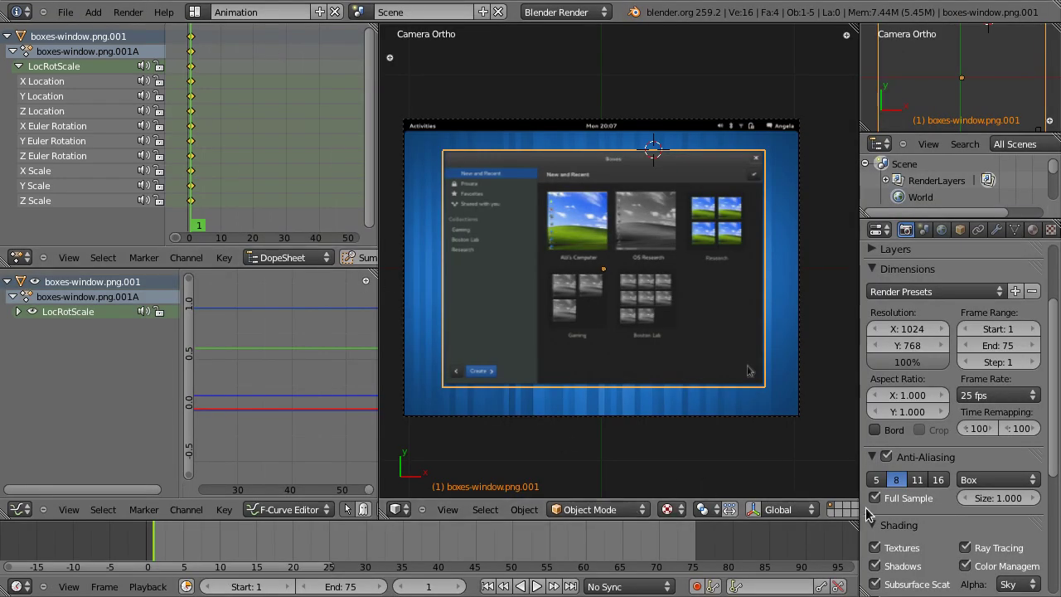
pyautogui.scroll(-5, 746, 509)
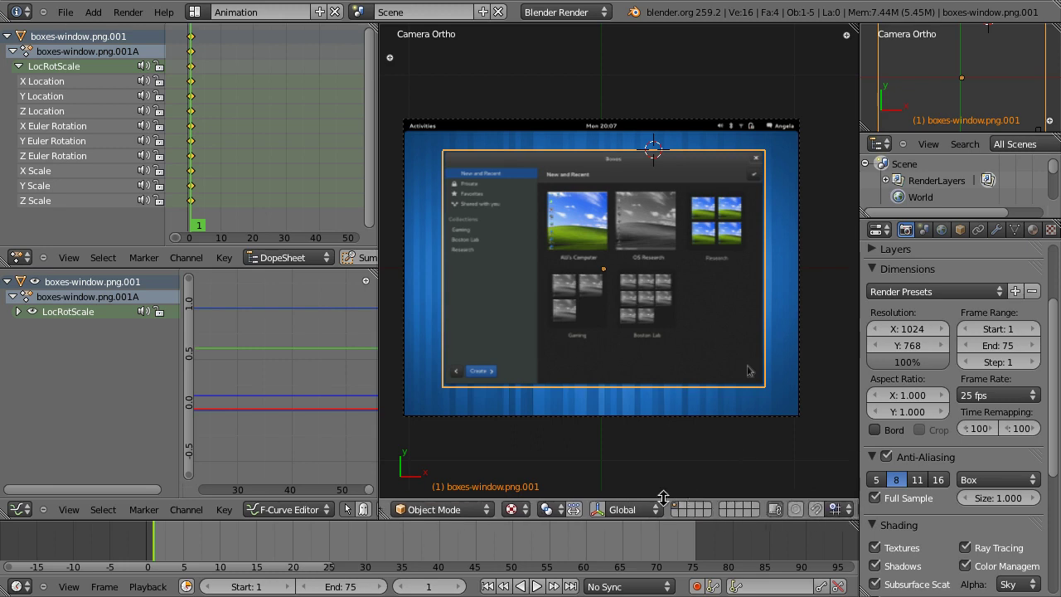
pyautogui.scroll(5, 675, 512)
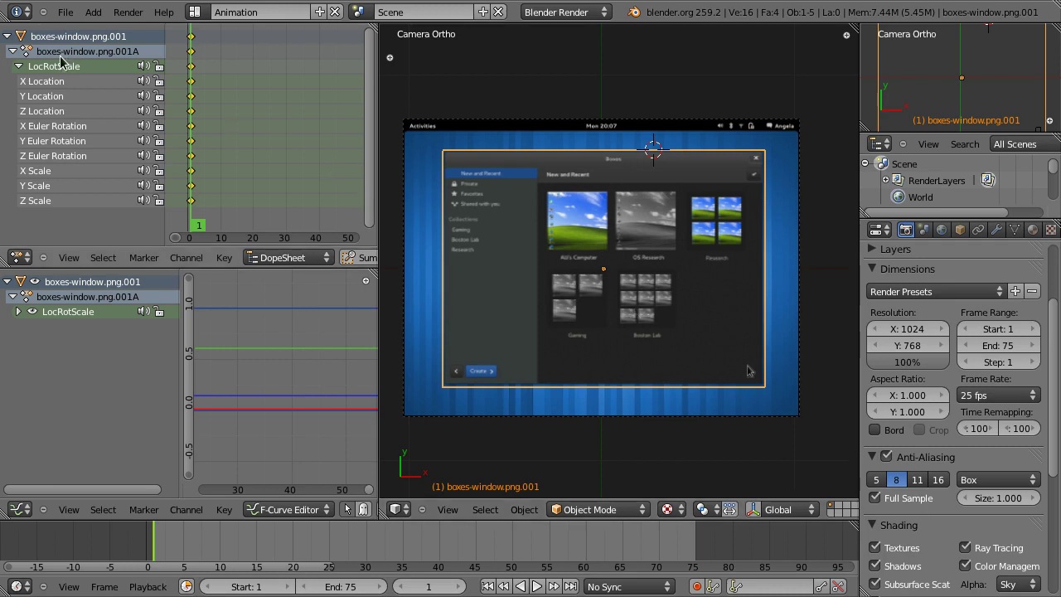
pyautogui.click(7, 37)
# Step: Select the pointer image and move the current frame to its keyframe at frame 25
pyautogui.moveTo(216, 110); pyautogui.dragTo(271, 106, button='middle')
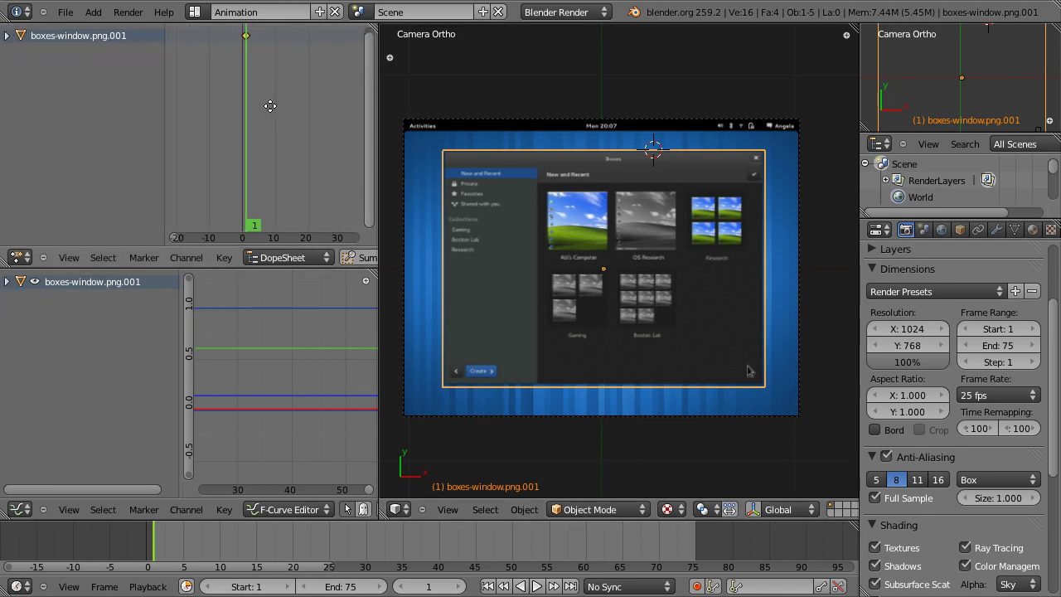
pyautogui.rightClick(749, 378)
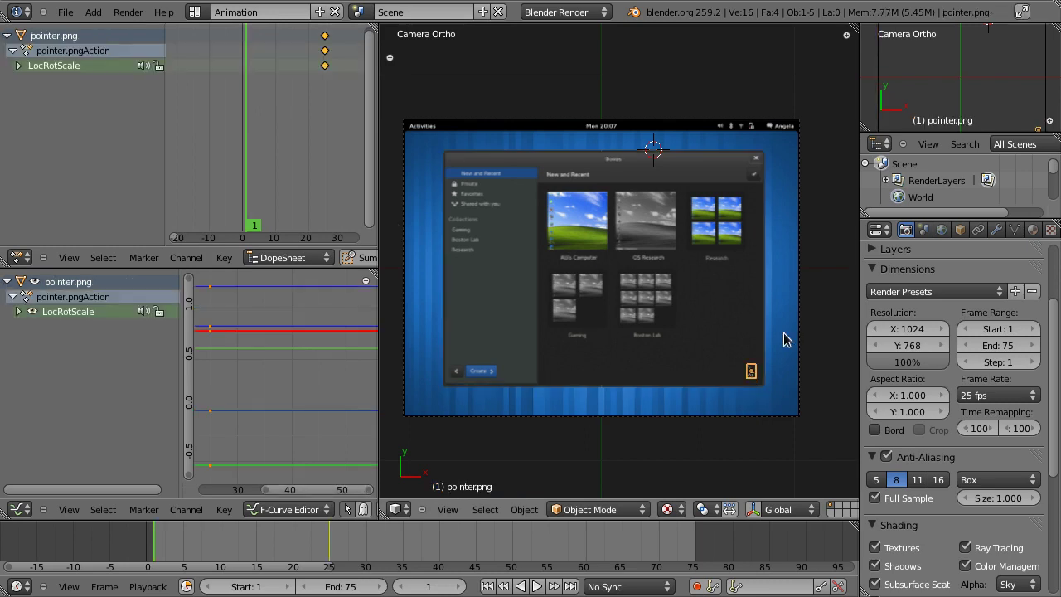
pyautogui.moveTo(269, 86); pyautogui.dragTo(231, 169, button='middle')
pyautogui.click(246, 86)
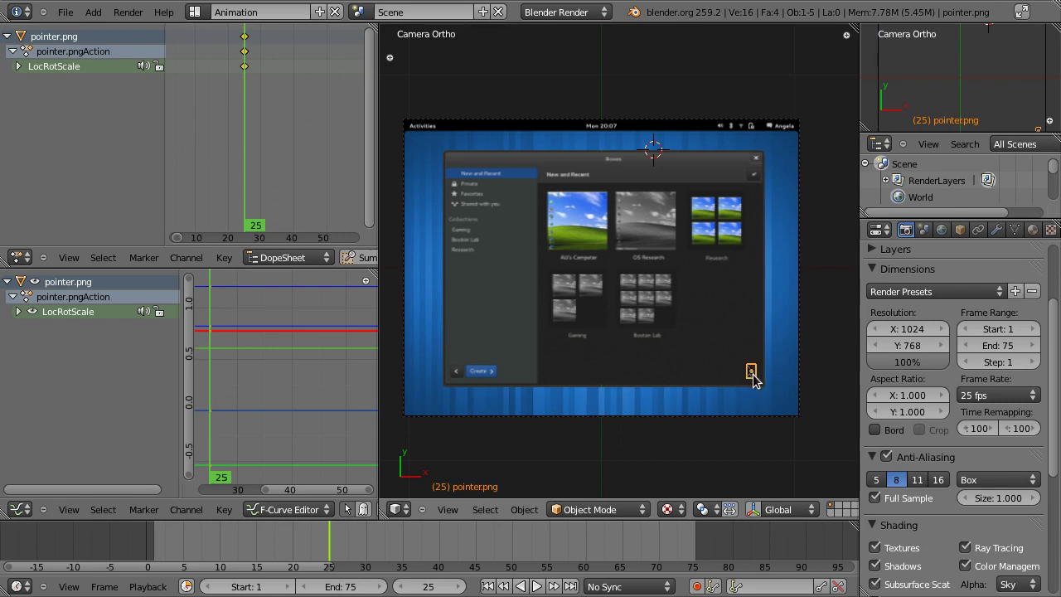
# Step: At frame 50, move the pointer image onto the first thumbnail in the boxes window and insert a LocRotScale keyframe
pyautogui.click(324, 204)
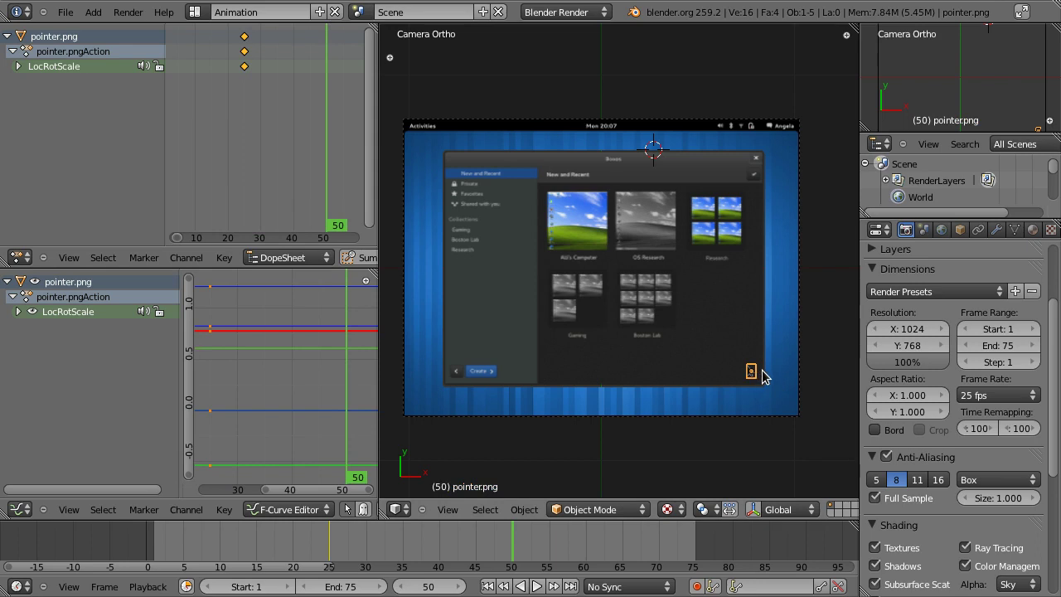
pyautogui.press('g')
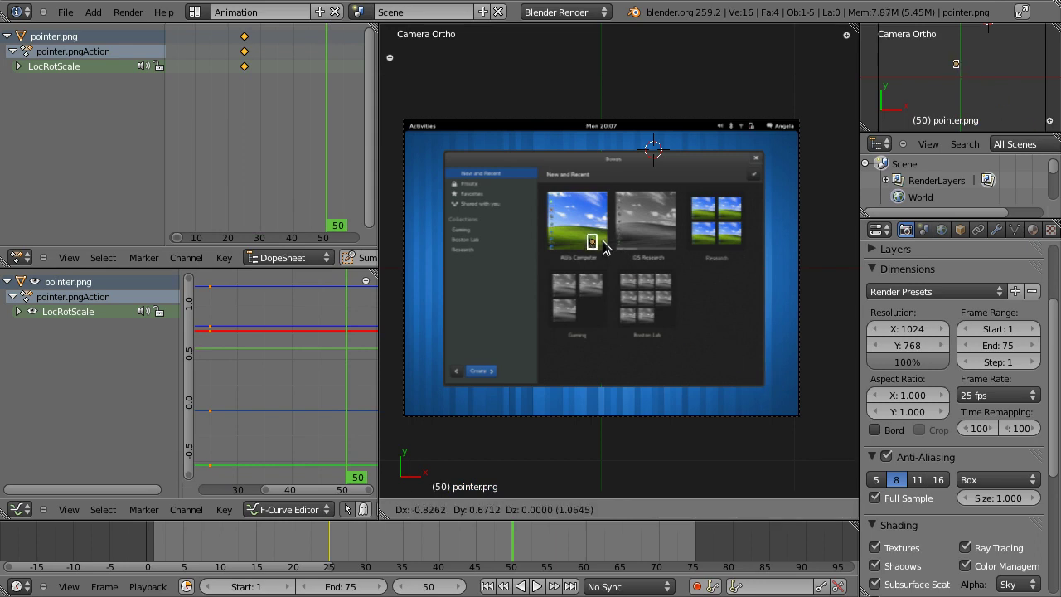
pyautogui.click(593, 240)
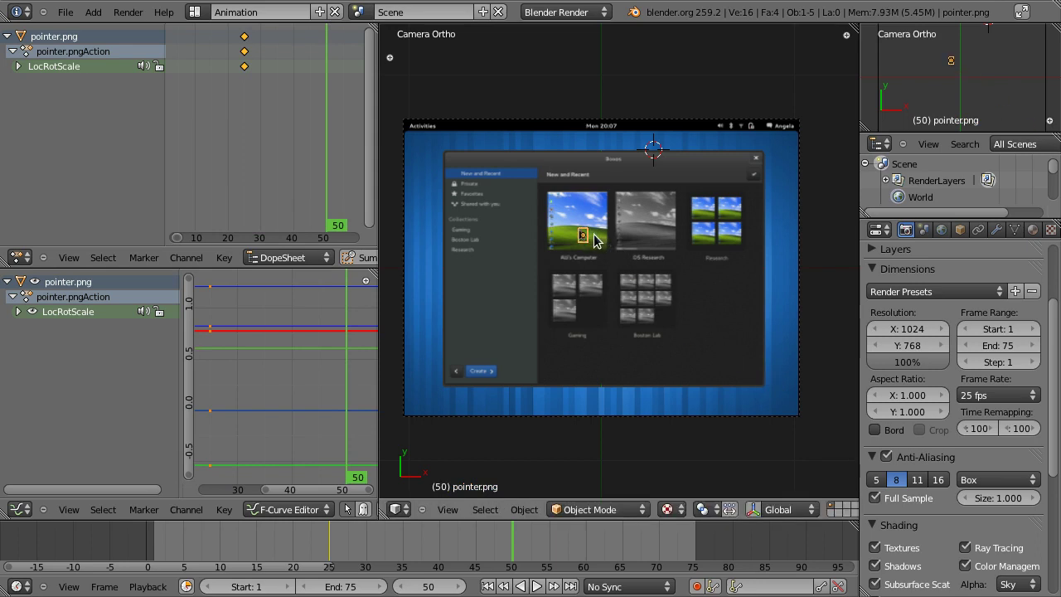
pyautogui.press('i')
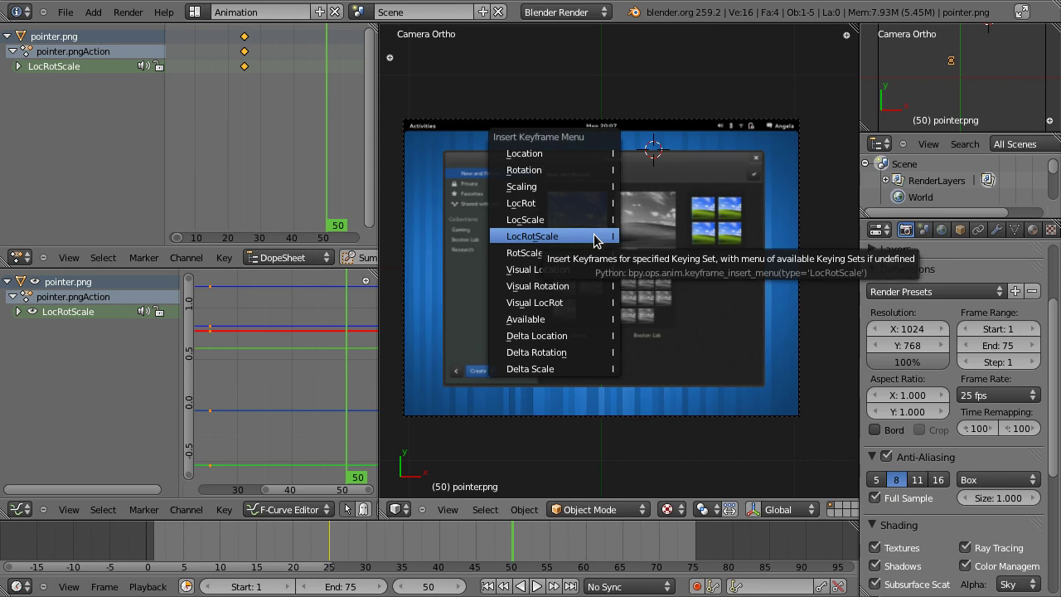
pyautogui.click(594, 239)
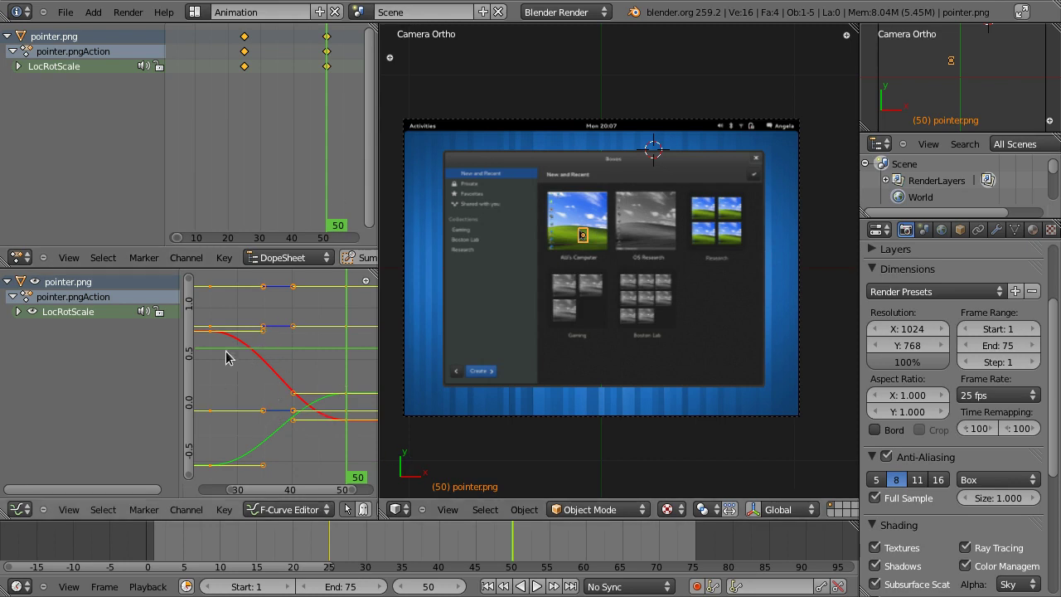
# Step: Maximize the graph editor, isolate the pointer's X Location curve among the LocRotScale channels and look through the available keyframe operations
pyautogui.hotkey('ctrl', 'Up')
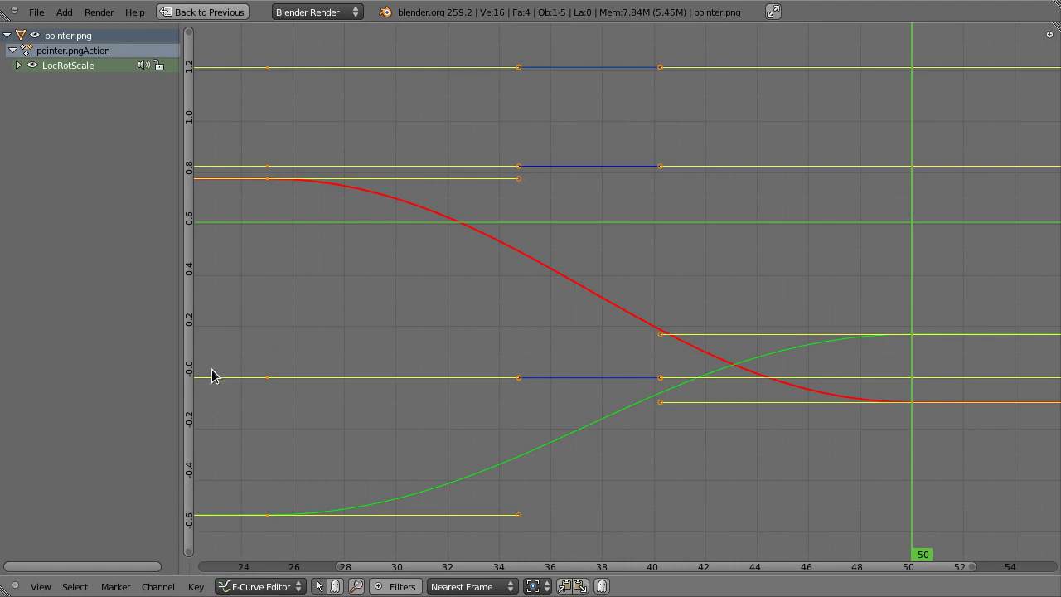
pyautogui.click(18, 65)
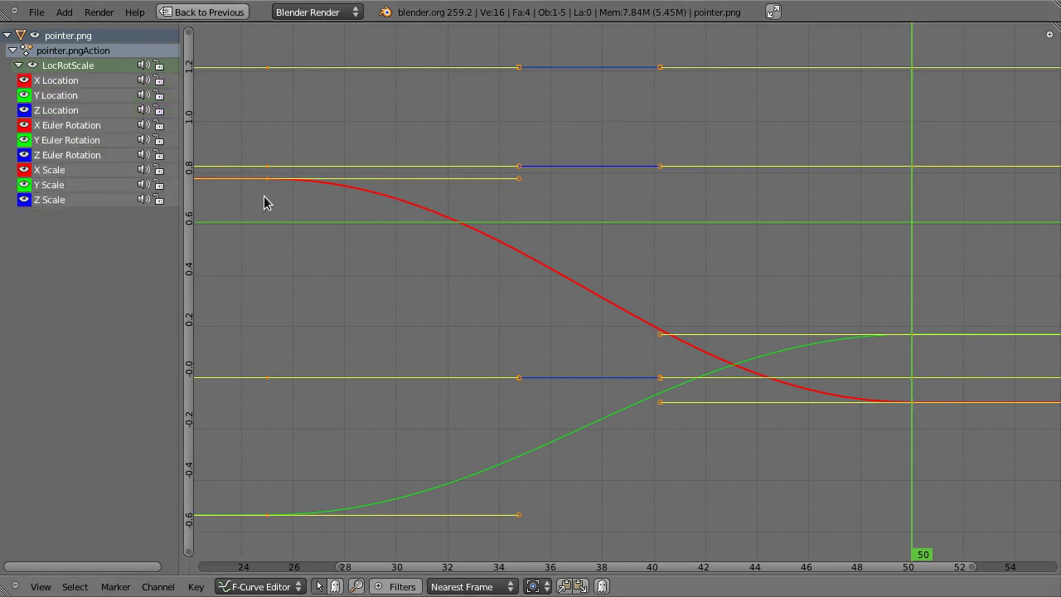
pyautogui.click(24, 155)
pyautogui.click(24, 140)
pyautogui.click(24, 126)
pyautogui.click(24, 110)
pyautogui.click(24, 95)
pyautogui.click(24, 81)
pyautogui.click(24, 170)
pyautogui.click(24, 184)
pyautogui.click(24, 199)
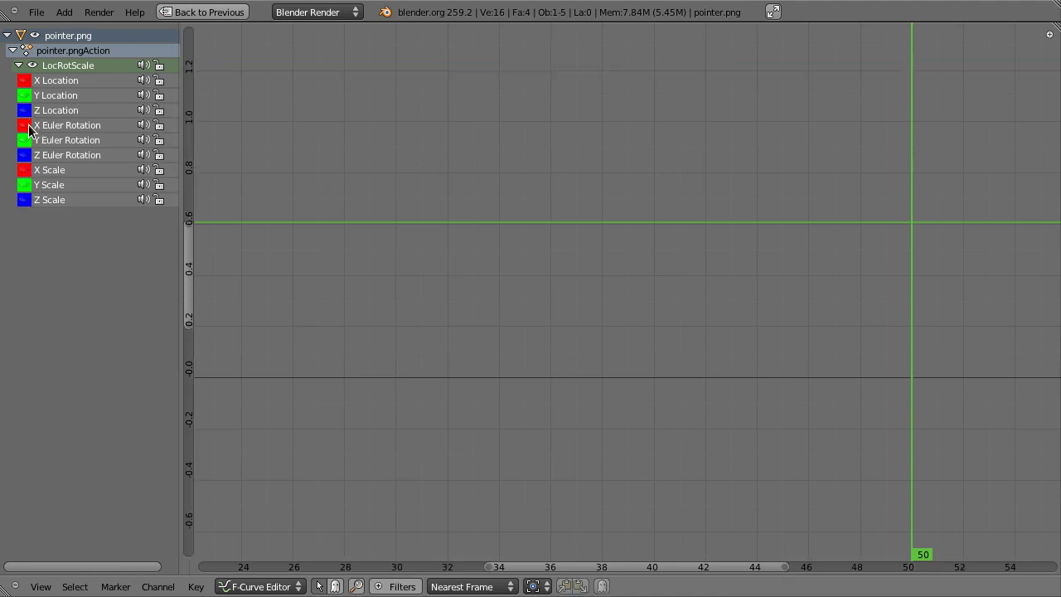
pyautogui.click(24, 81)
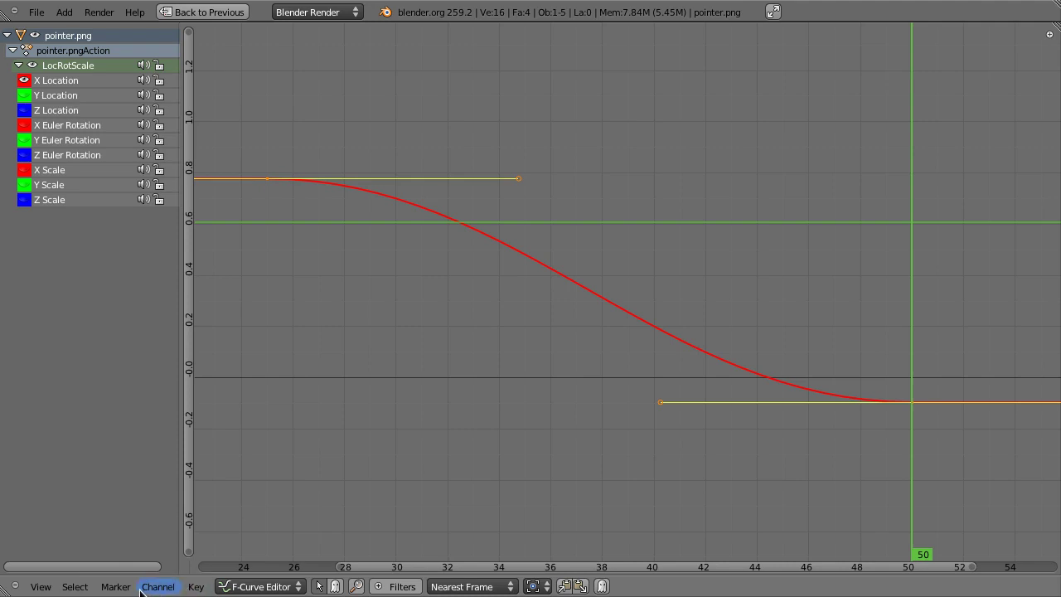
pyautogui.click(194, 587)
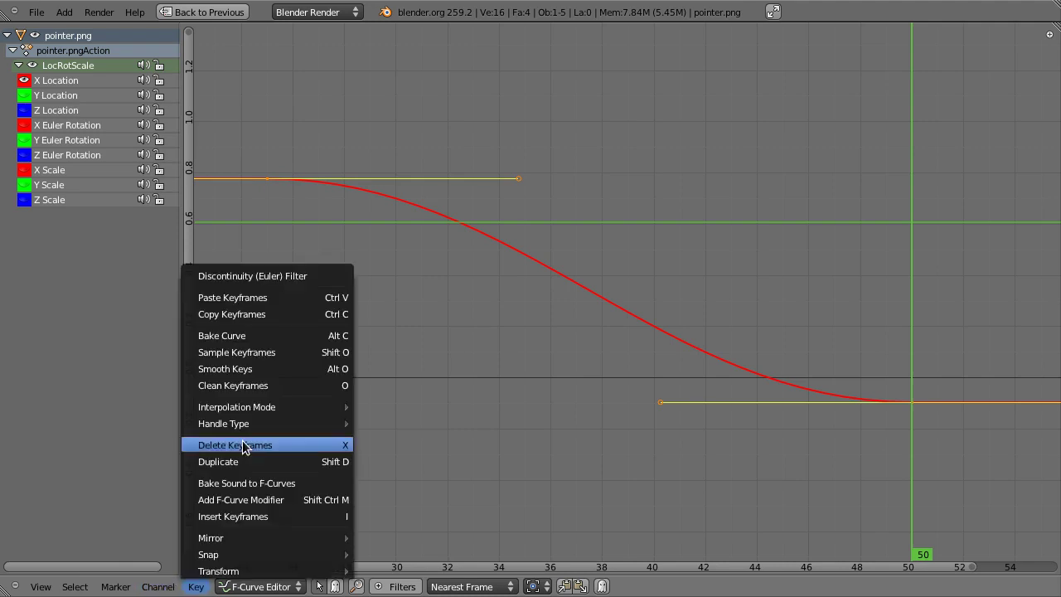
pyautogui.moveTo(260, 407)
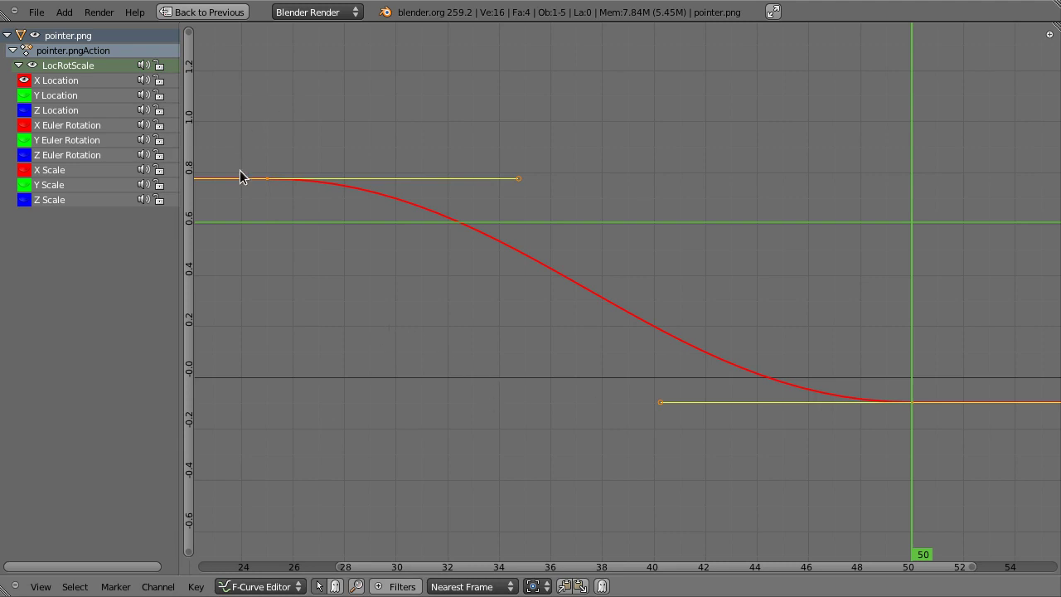
# Step: Return to the full Animation layout and make all of the pointer's LocRotScale curves visible in the graph editor
pyautogui.hotkey('ctrl', 'Up')
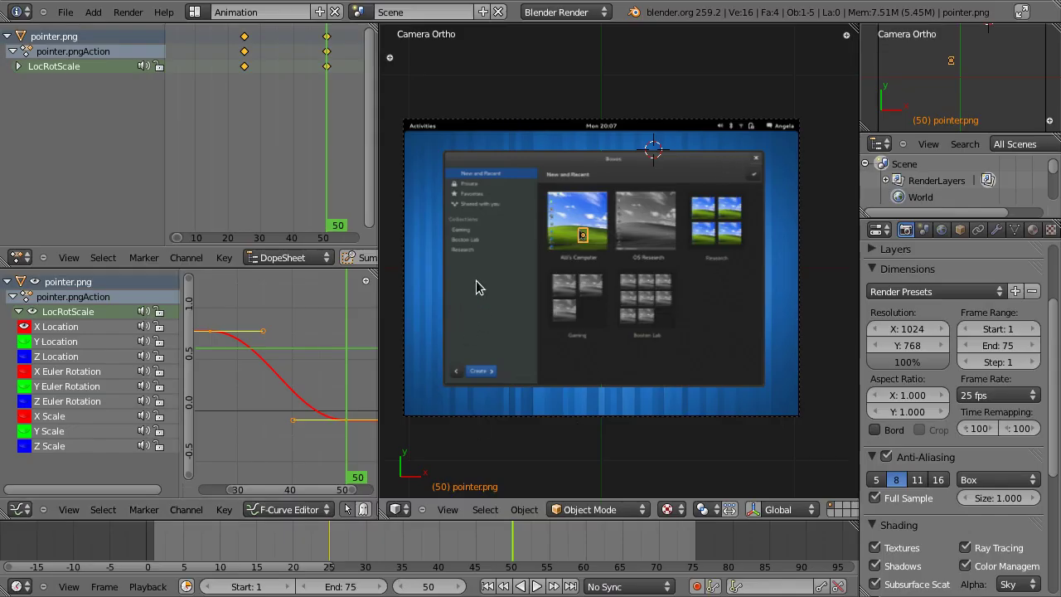
pyautogui.click(24, 340)
pyautogui.moveTo(24, 356); pyautogui.dragTo(24, 447)
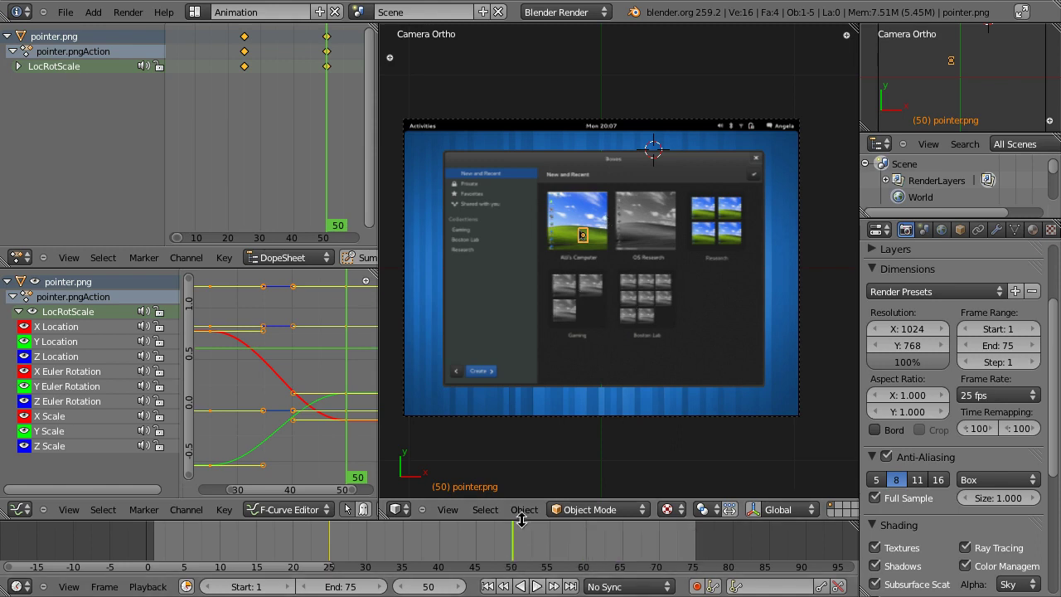
# Step: Play the animation, move the pointer's frame-50 keyframe to frame 40 in the dope sheet, and stop playback
pyautogui.click(536, 586)
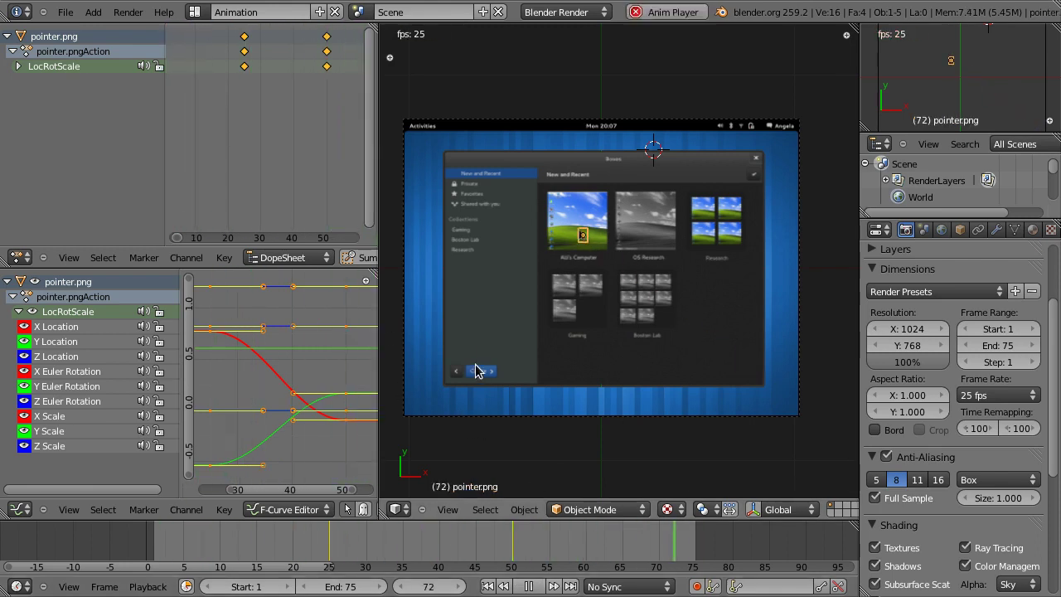
pyautogui.click(895, 248)
pyautogui.click(895, 248)
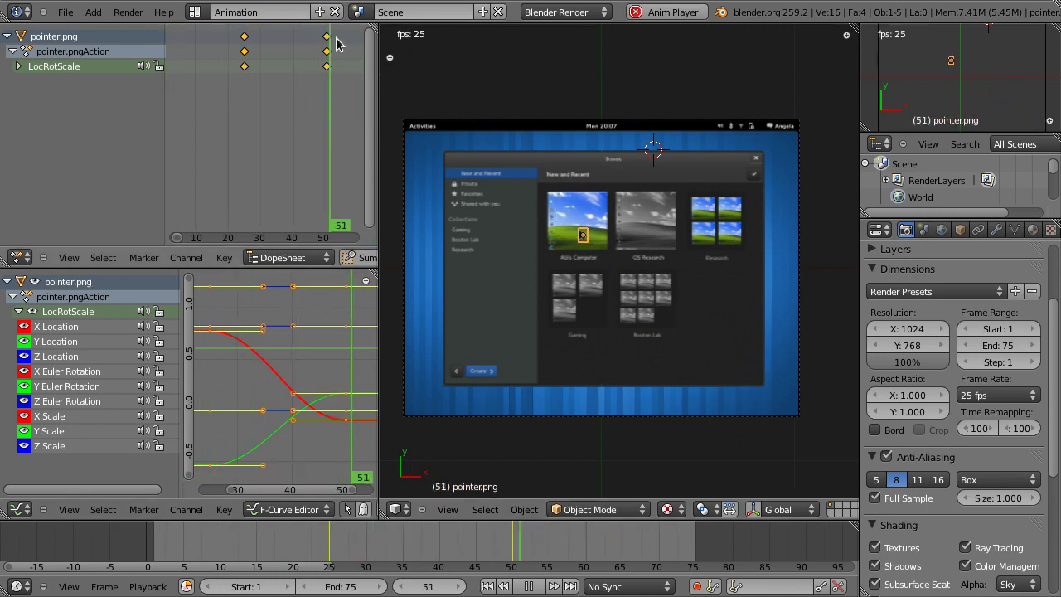
pyautogui.click(327, 65)
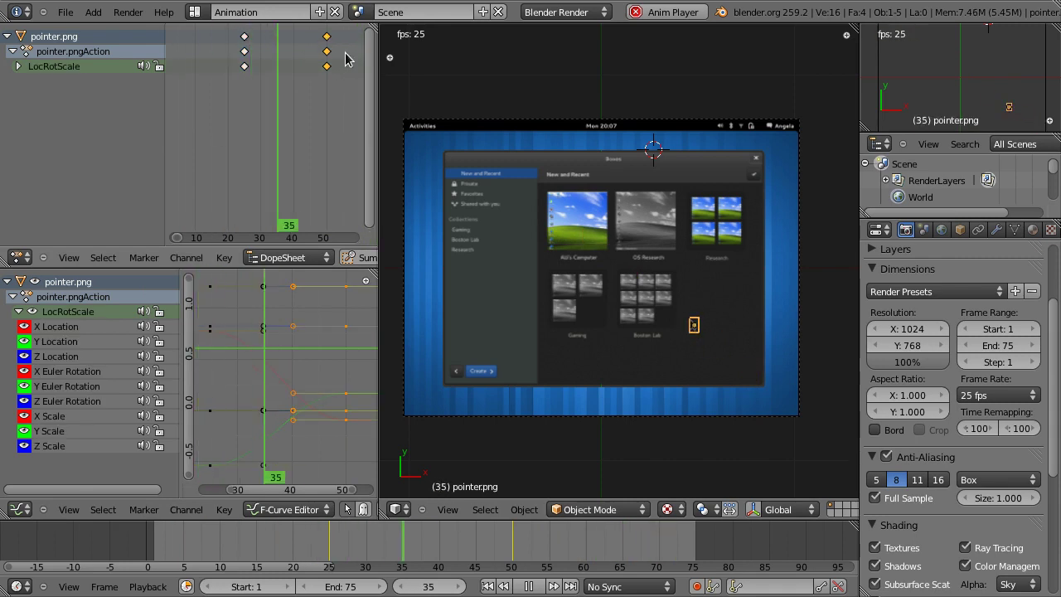
pyautogui.press('g')
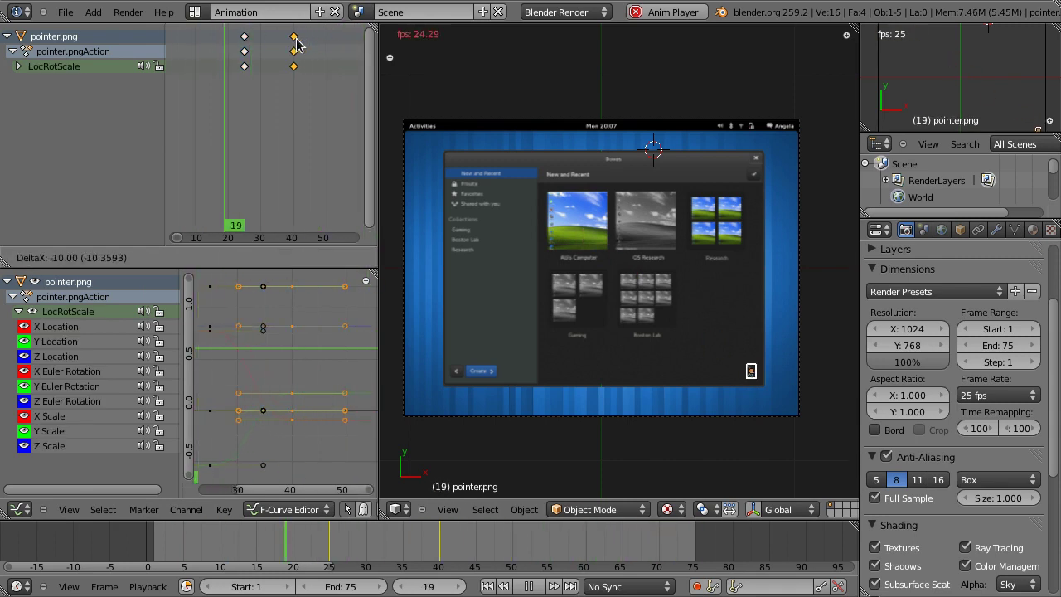
pyautogui.click(288, 82)
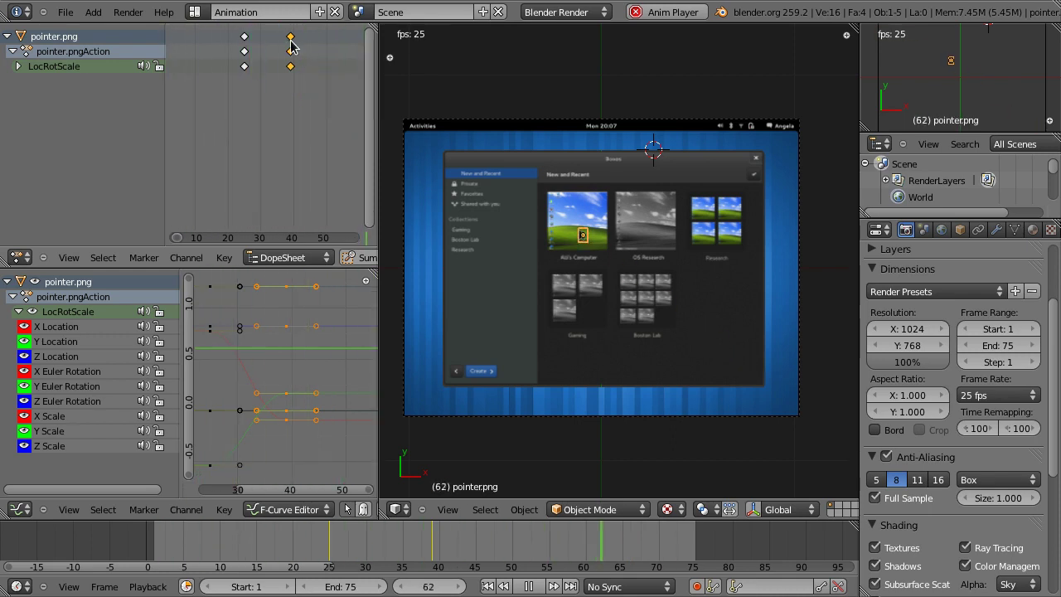
pyautogui.press('g')
pyautogui.click(315, 113)
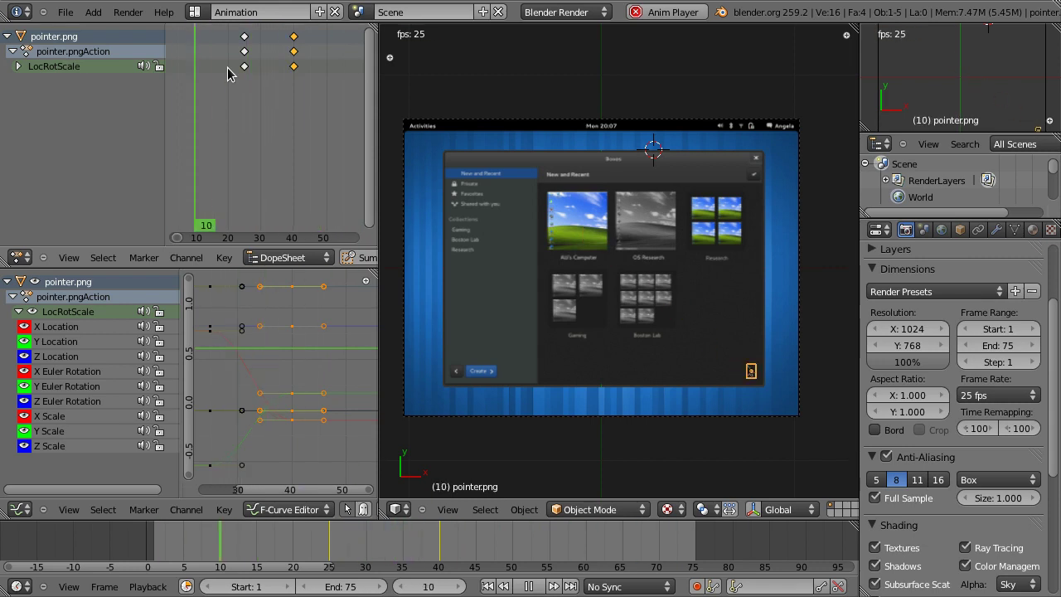
pyautogui.press('space')
pyautogui.press('Escape')
pyautogui.press('Escape')
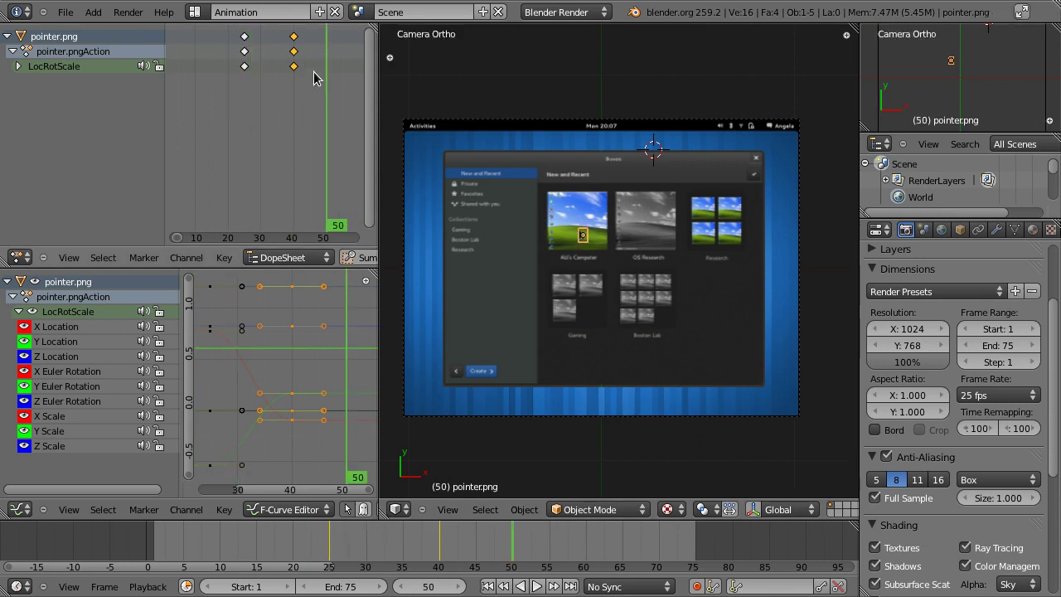
# Step: Move the current frame to 45 and insert another LocRotScale keyframe for the pointer image
pyautogui.moveTo(315, 76); pyautogui.dragTo(308, 85)
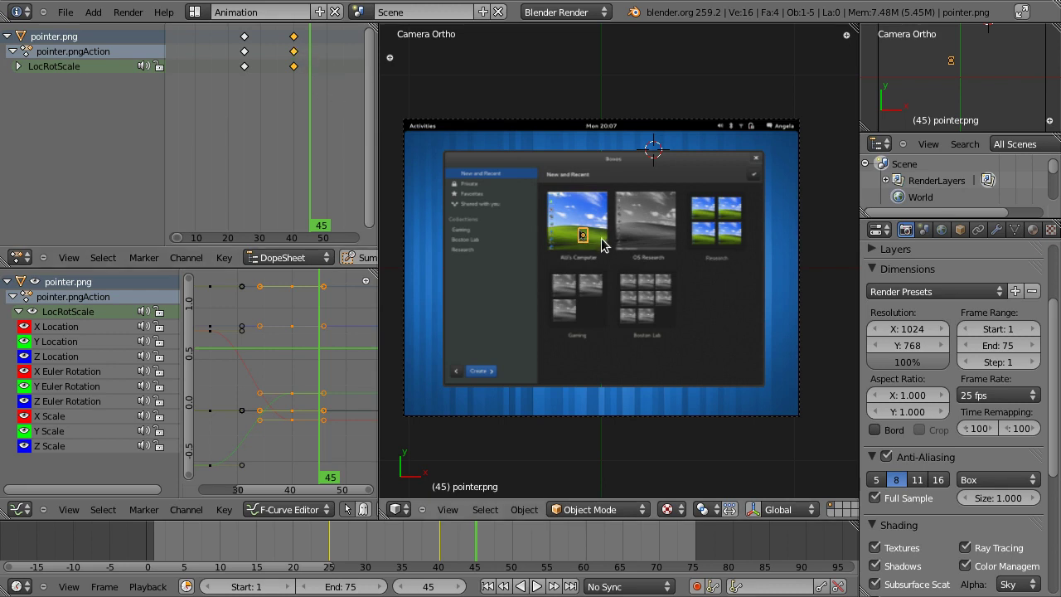
pyautogui.press('i')
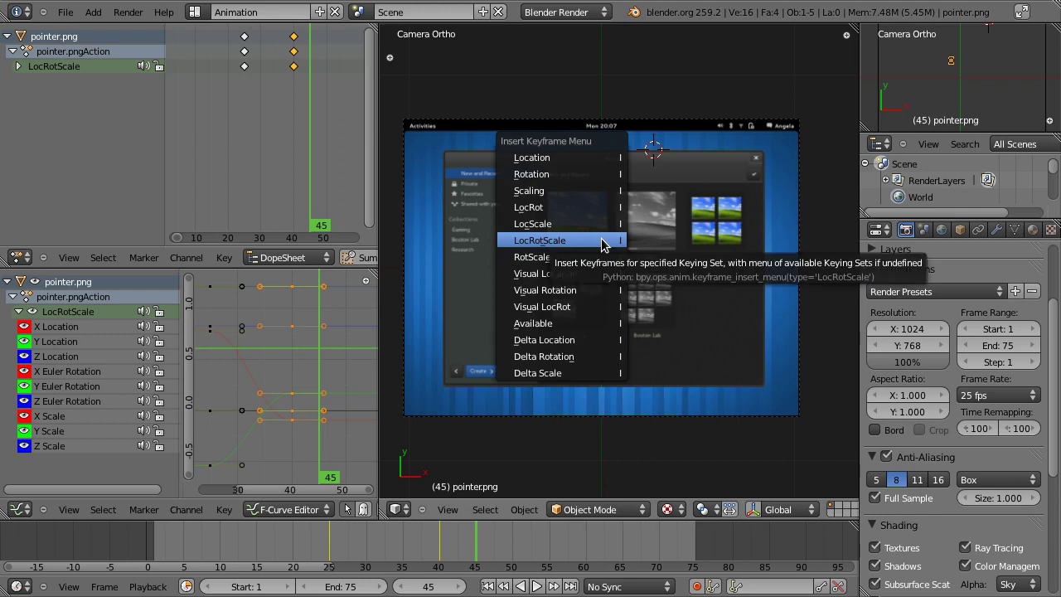
pyautogui.click(602, 245)
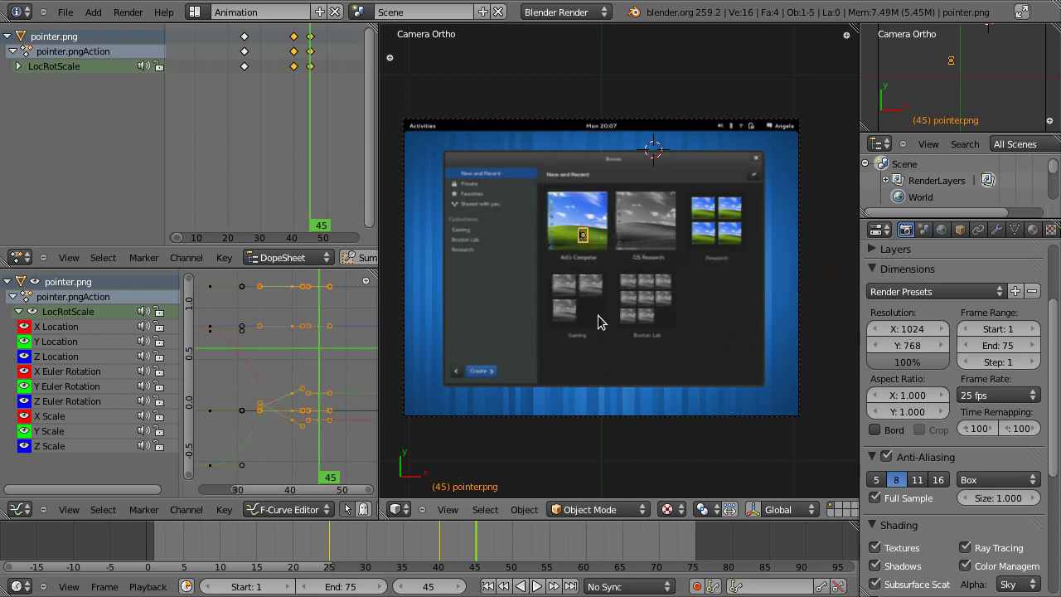
# Step: Play the animation to examine the pointer's movement over the thumbnail up close, then stop and scrub to frame 40
pyautogui.hotkey('alt', 'a')
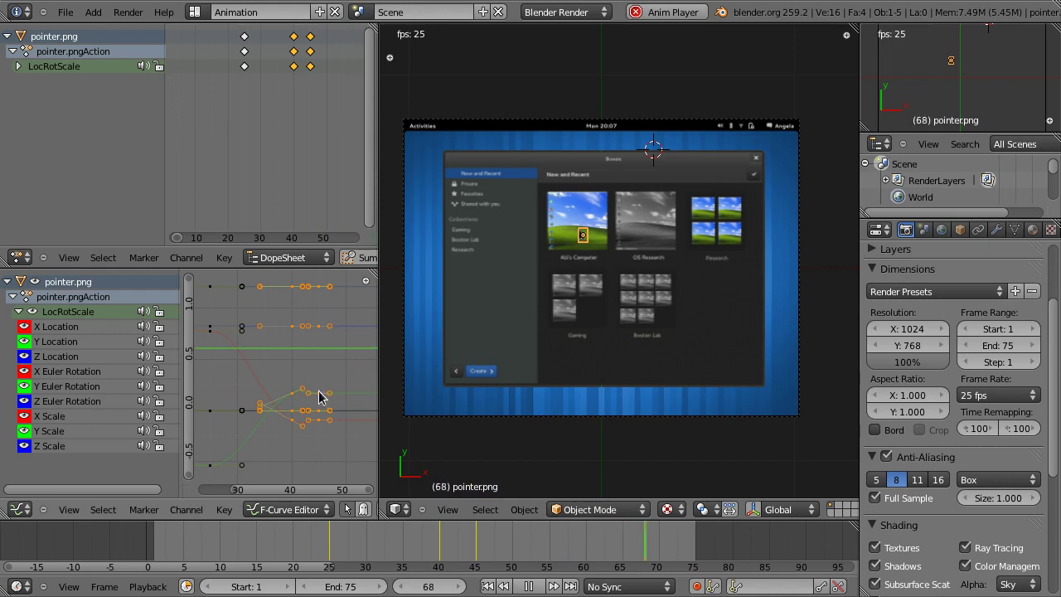
pyautogui.scroll(4, 577, 227)
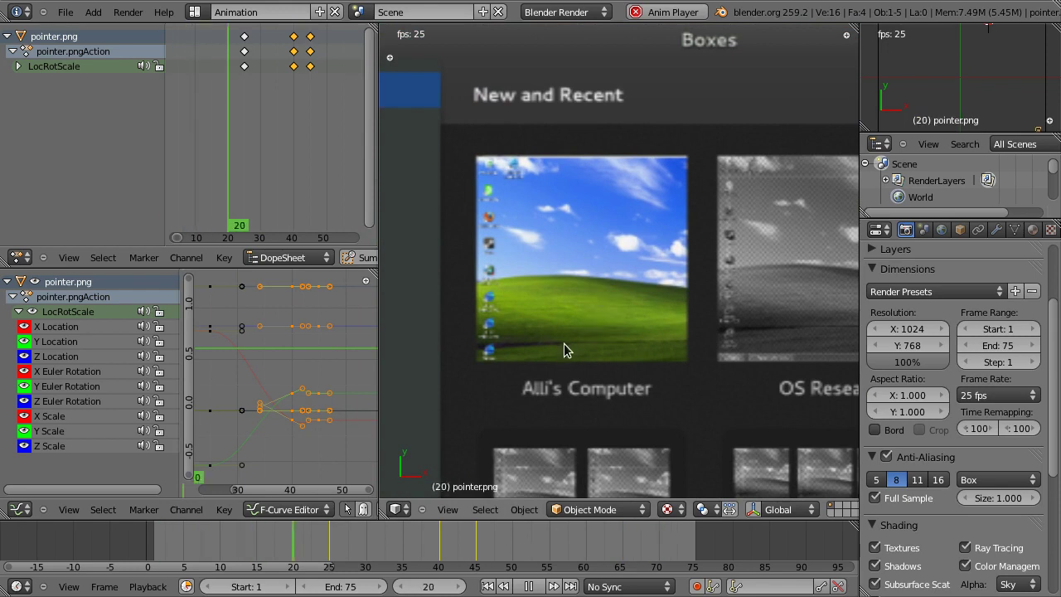
pyautogui.hotkey('alt', 'a')
pyautogui.moveTo(322, 348); pyautogui.dragTo(291, 353)
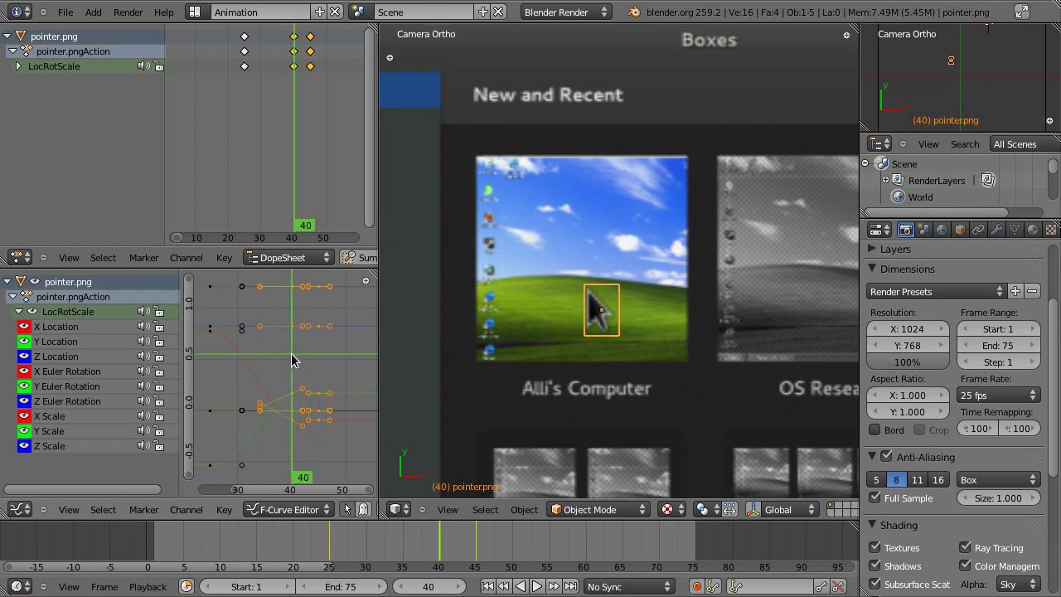
# Step: In the maximized graph editor, rotate the Y Location curve's handles at frame 40 until they are horizontal
pyautogui.click(300, 392)
pyautogui.scroll(4, 307, 389)
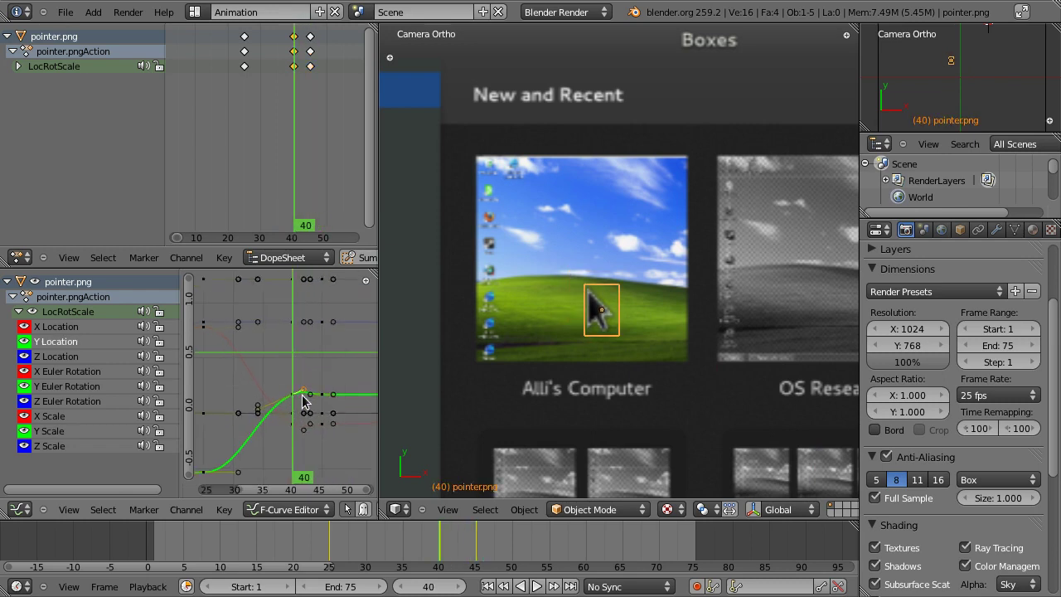
pyautogui.hotkey('ctrl', 'Up')
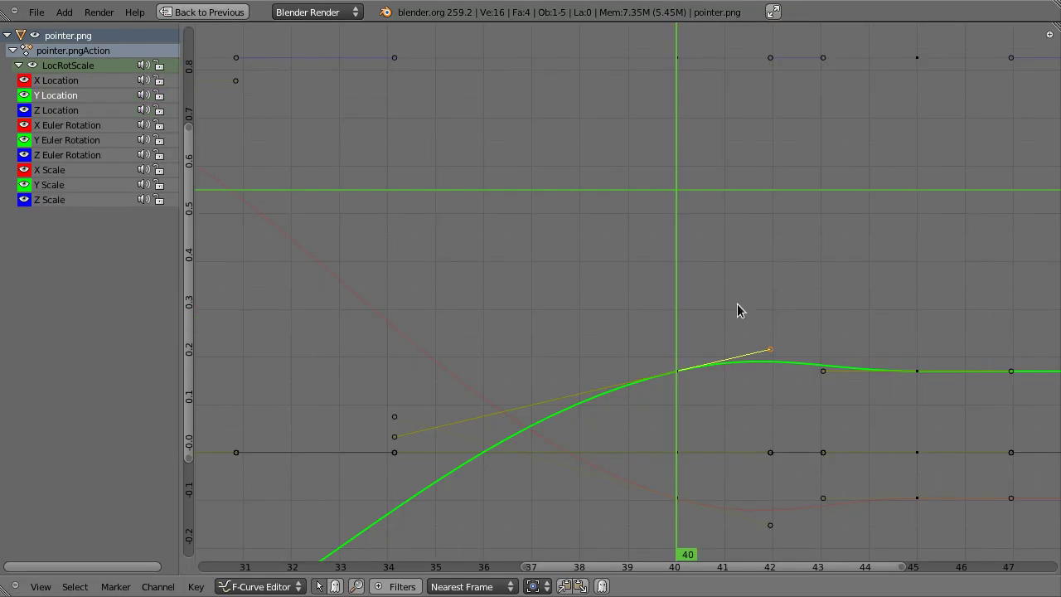
pyautogui.scroll(-3, 737, 308)
pyautogui.moveTo(737, 307); pyautogui.dragTo(578, 236, button='middle')
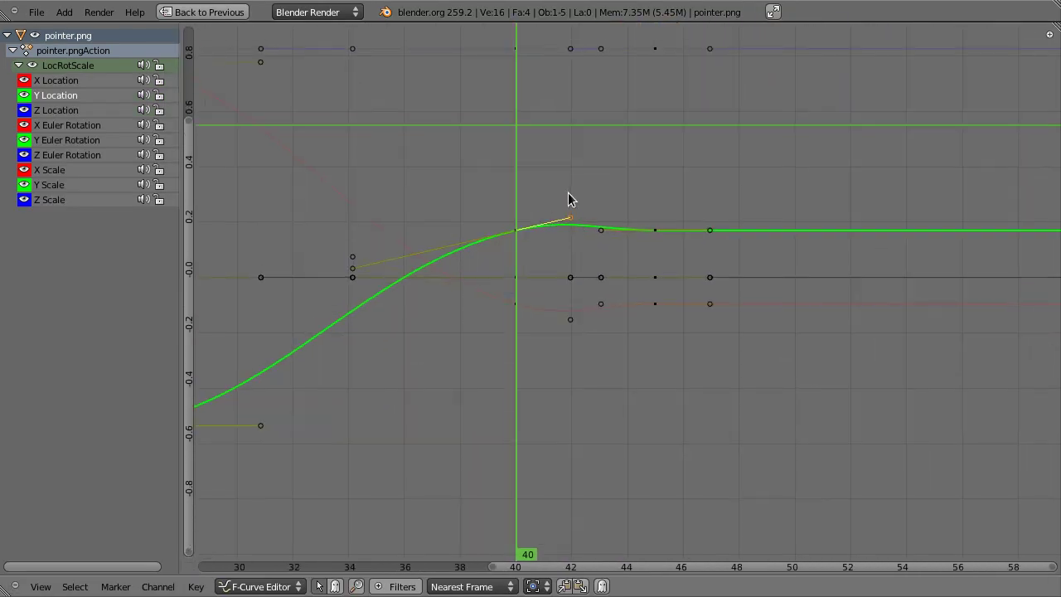
pyautogui.scroll(2, 547, 220)
pyautogui.scroll(-1, 546, 219)
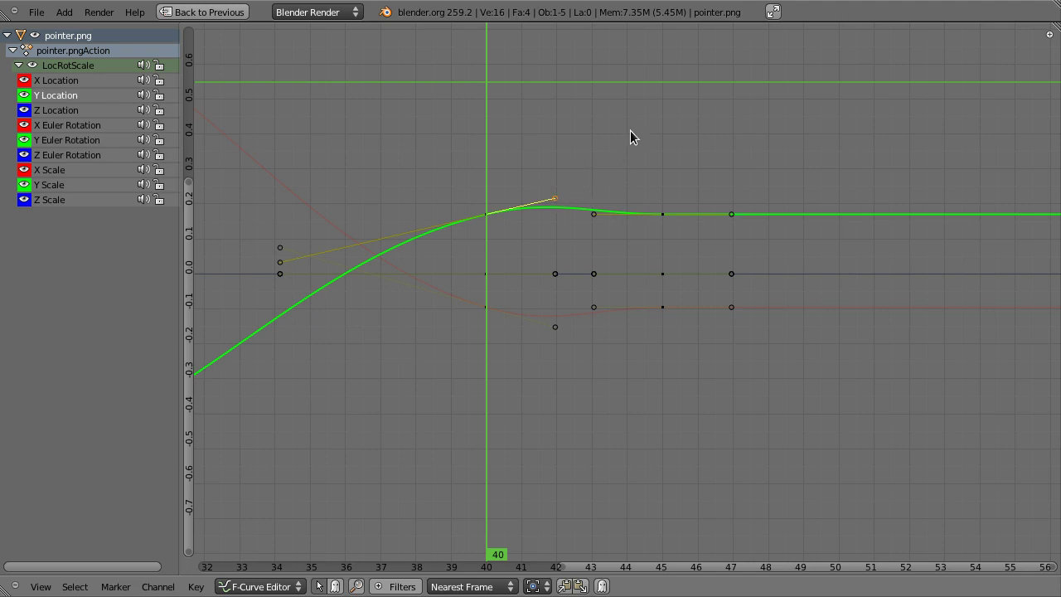
pyautogui.press('r')
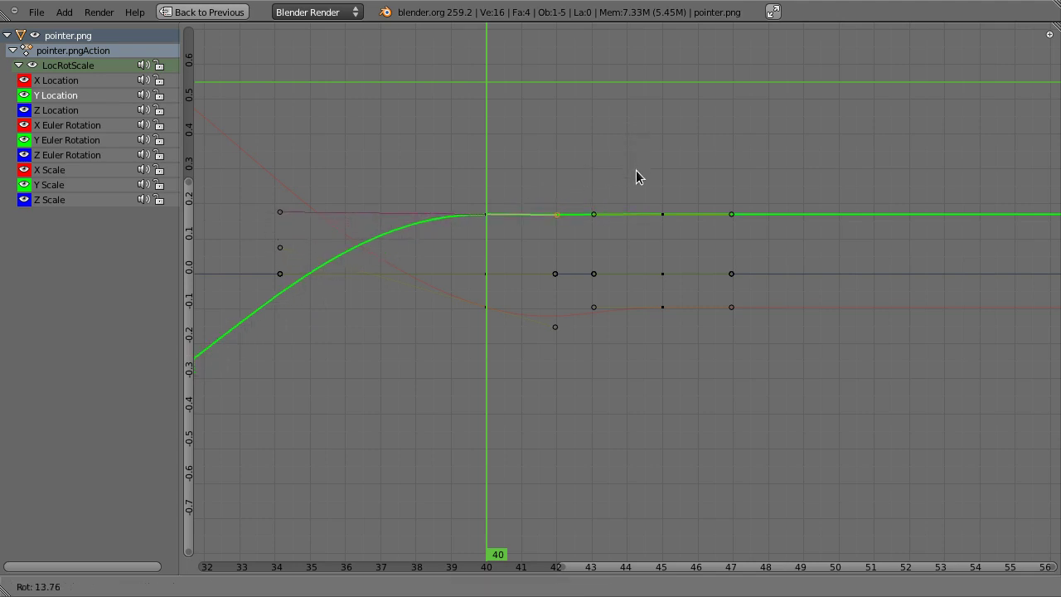
pyautogui.click(631, 178)
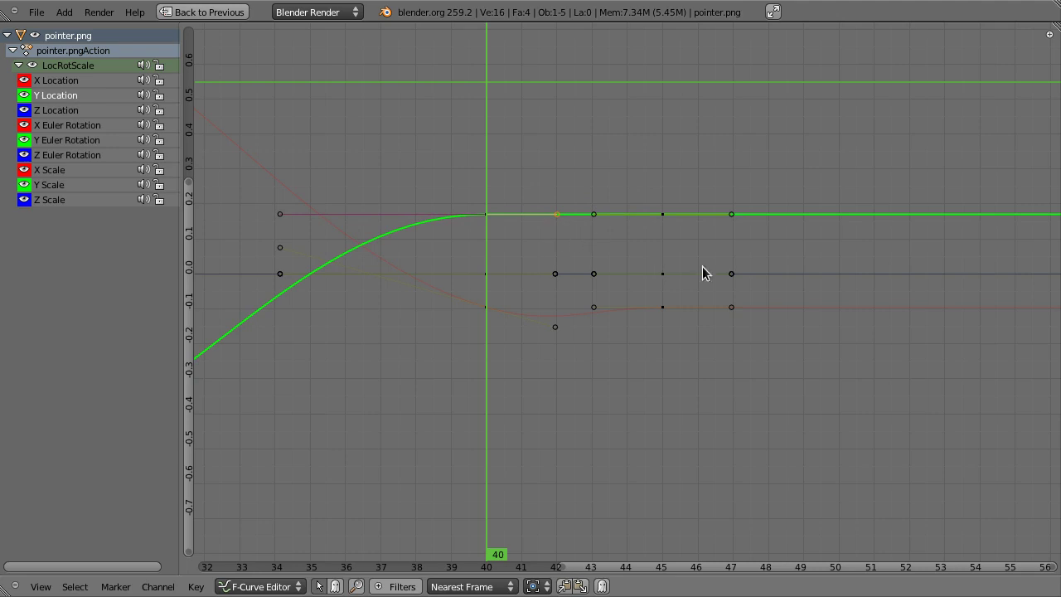
# Step: Try scaling down the Y Location curve's handles at frame 40
pyautogui.press('s')
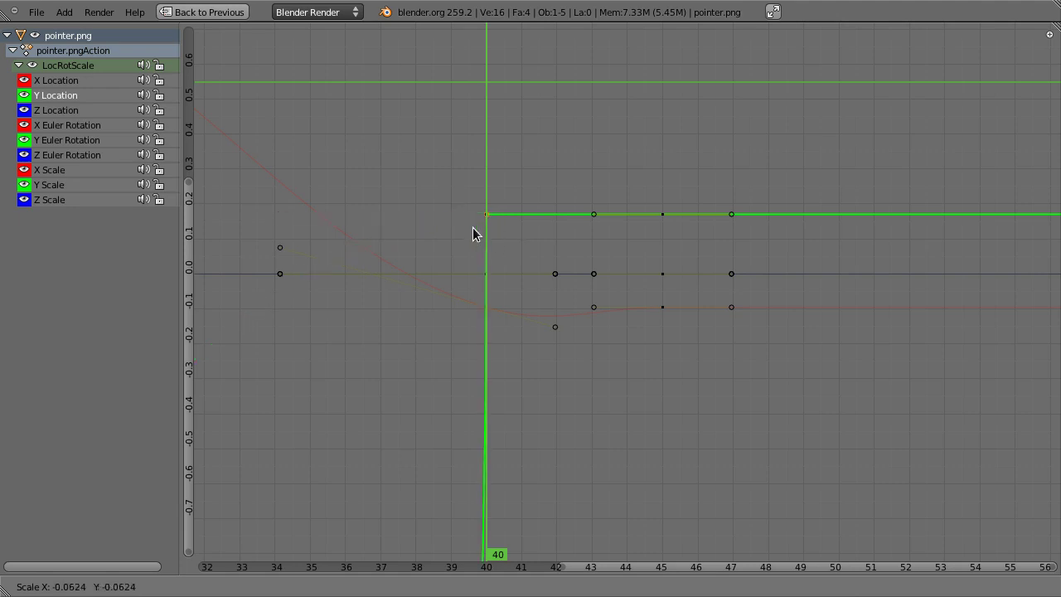
pyautogui.click(486, 237)
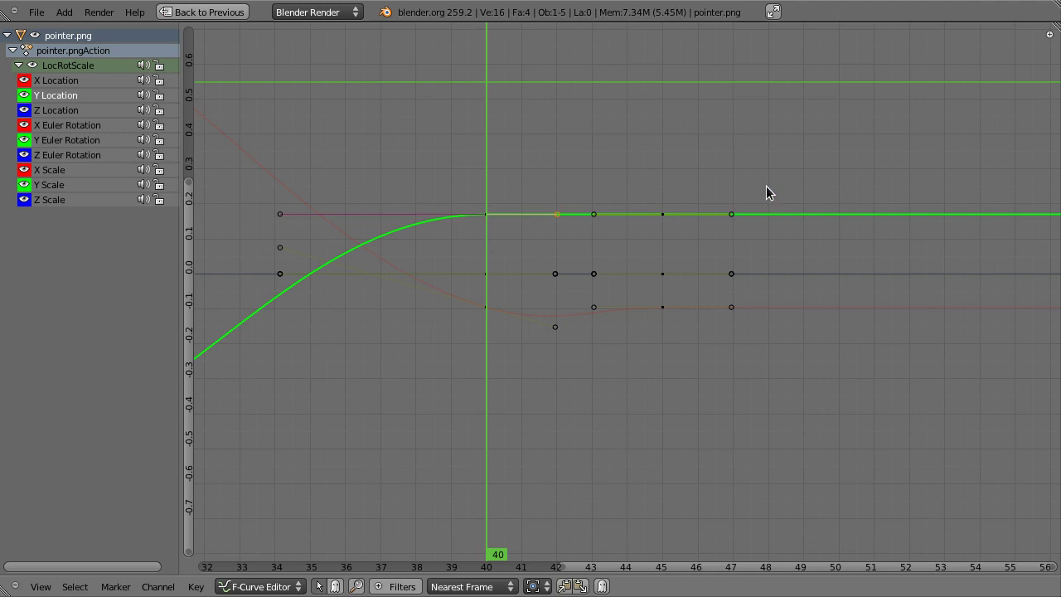
pyautogui.scroll(-3, 590, 372)
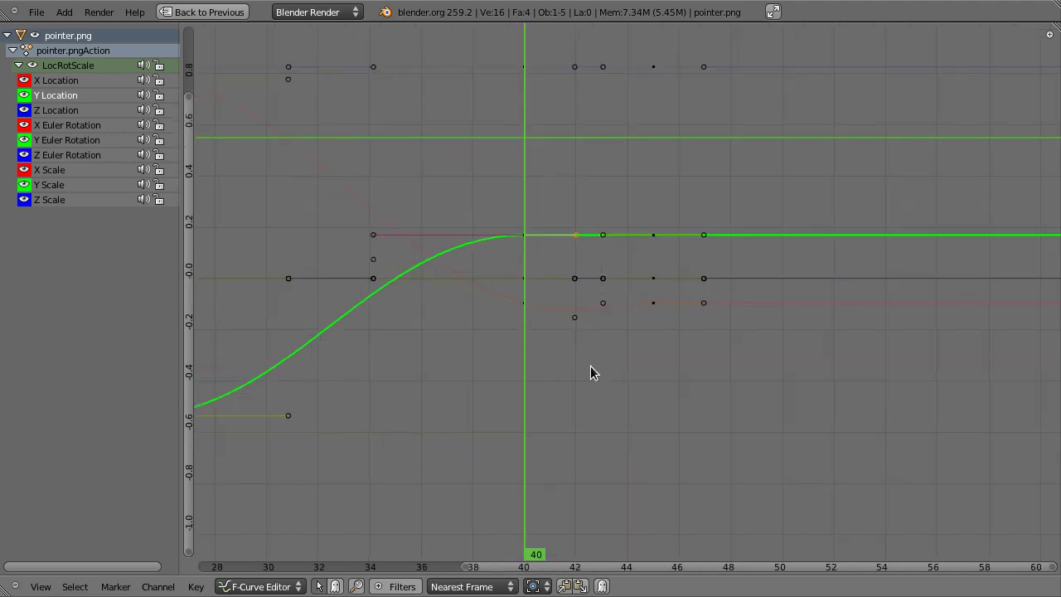
# Step: Rotate the X Location curve's handles at frame 40 until they are horizontal, and return from the maximized graph editor to the full layout
pyautogui.rightClick(575, 318)
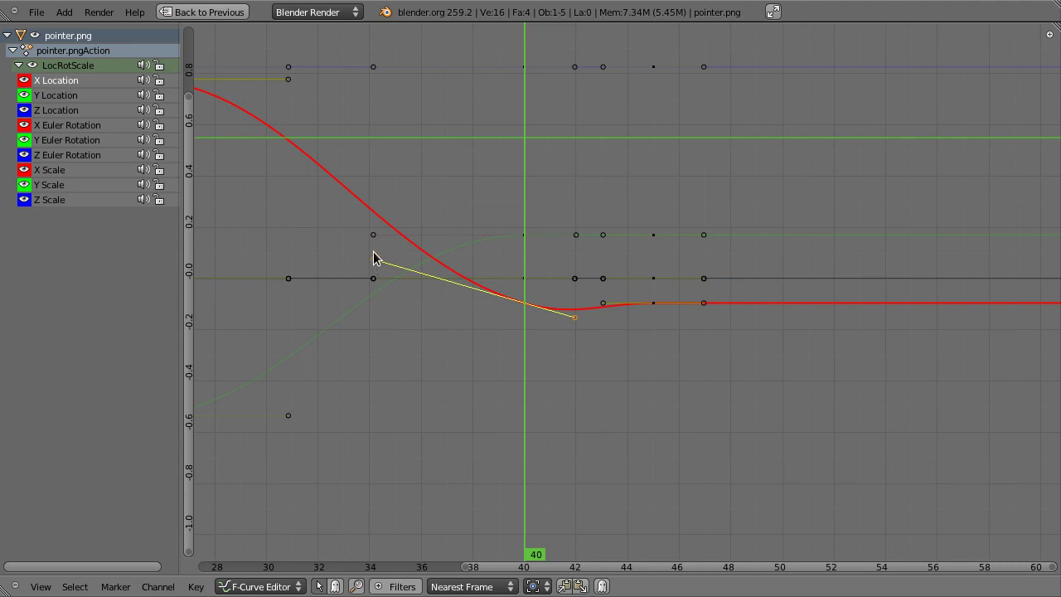
pyautogui.press('r')
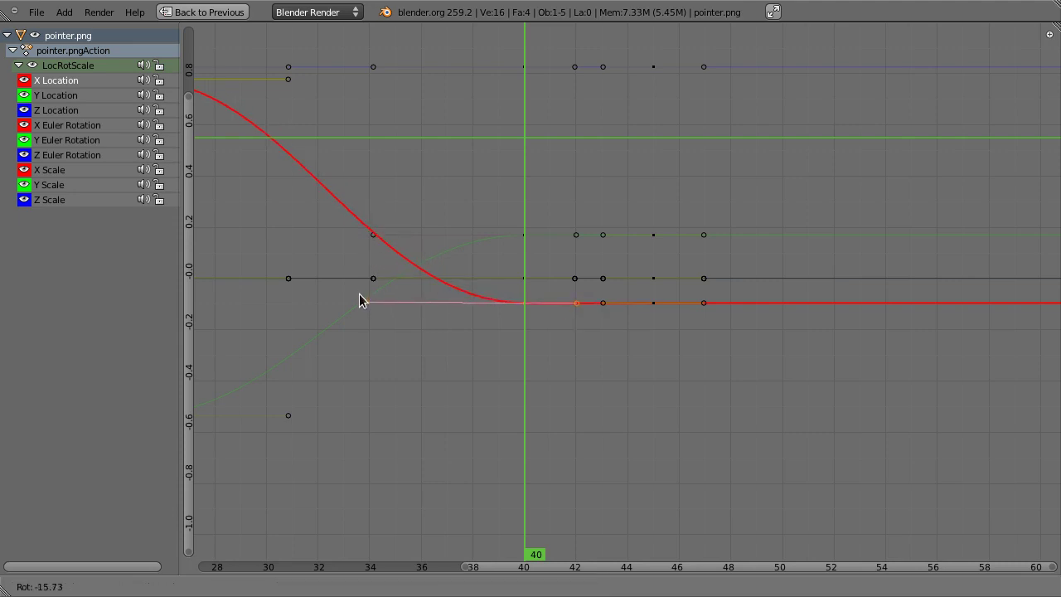
pyautogui.click(359, 294)
pyautogui.moveTo(580, 274); pyautogui.dragTo(455, 271)
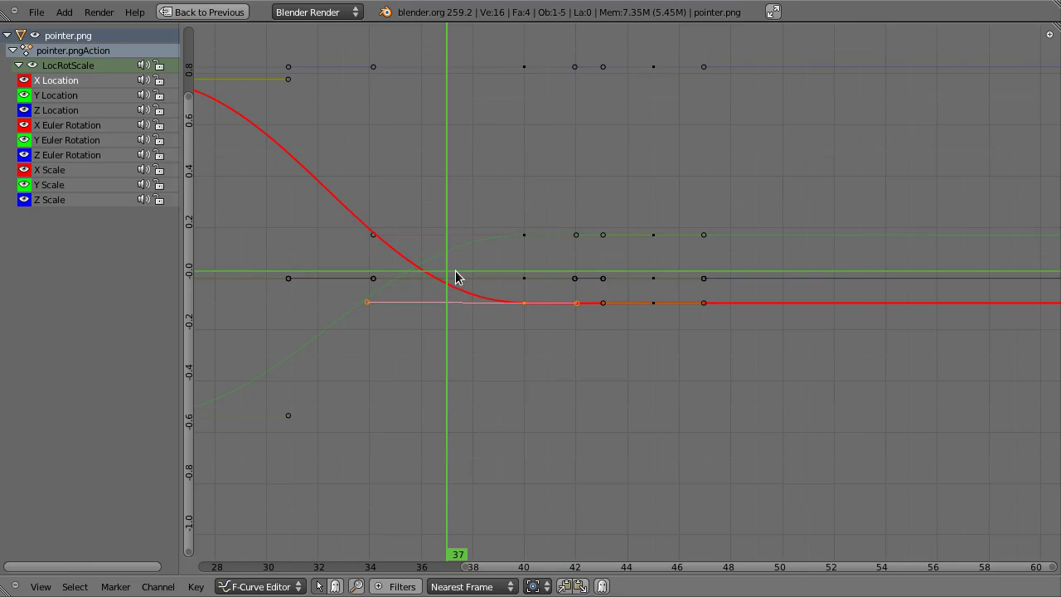
pyautogui.hotkey('ctrl', 'Up')
# Step: Scrub to frame 48 and try scaling down the pointer image around its current origin
pyautogui.moveTo(273, 348)
pyautogui.mouseDown()
pyautogui.moveTo(242, 345)
pyautogui.moveTo(280, 352)
pyautogui.mouseUp()
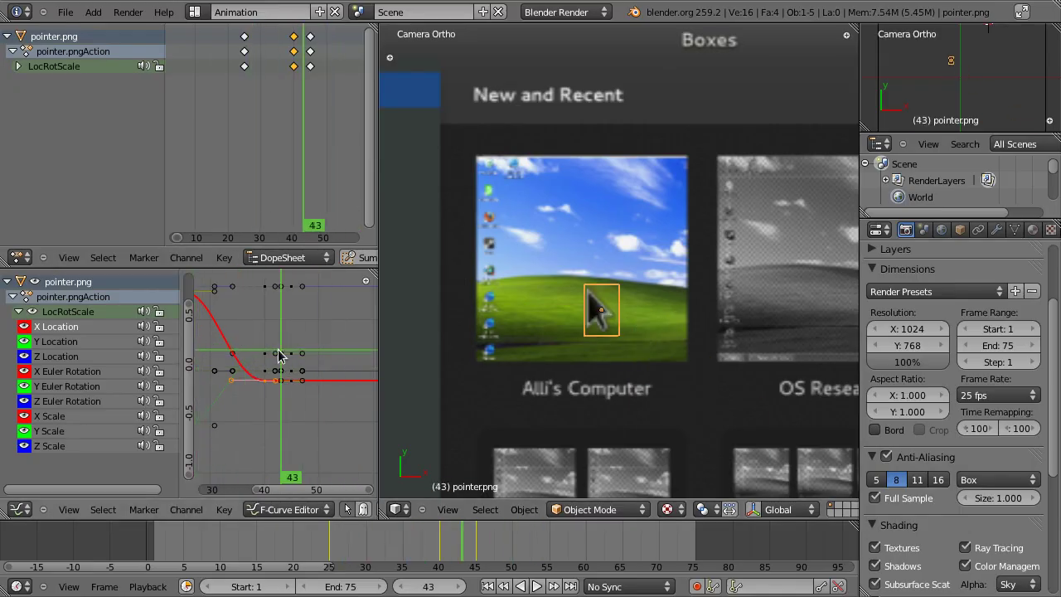
pyautogui.click(311, 67)
pyautogui.moveTo(311, 72); pyautogui.dragTo(321, 77)
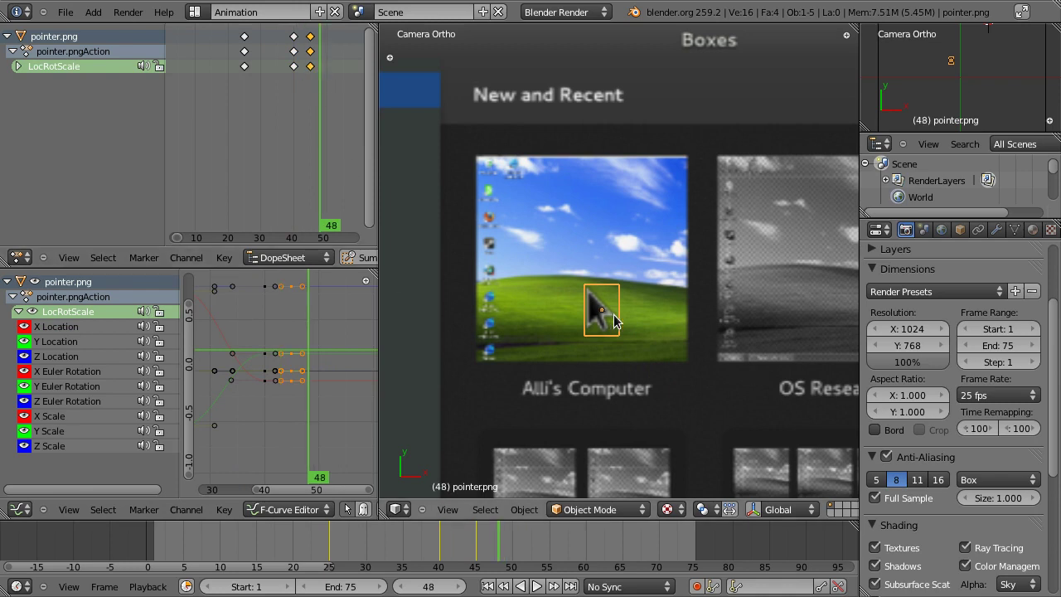
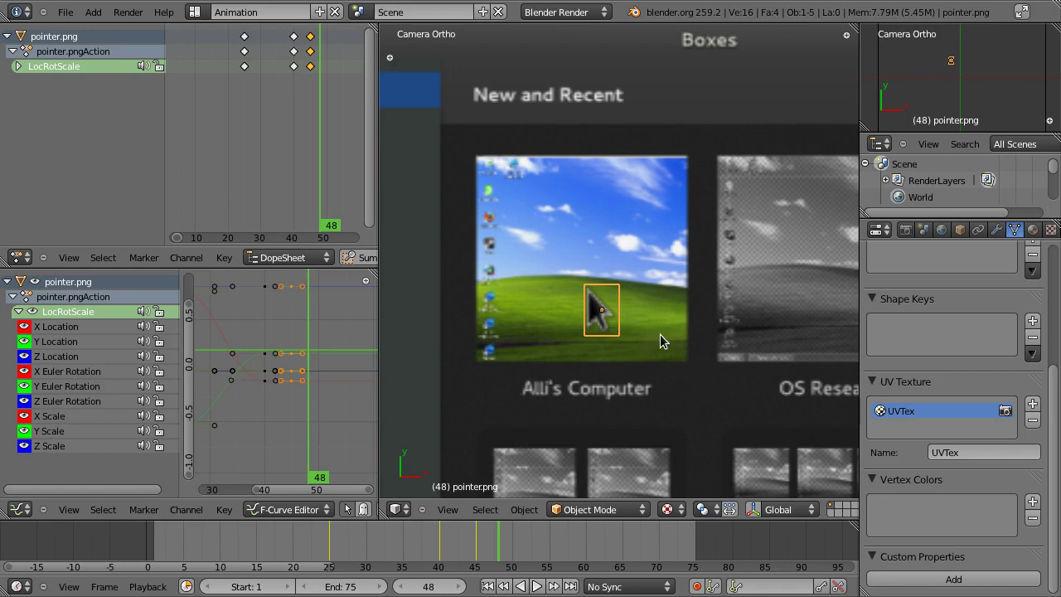
pyautogui.press('s')
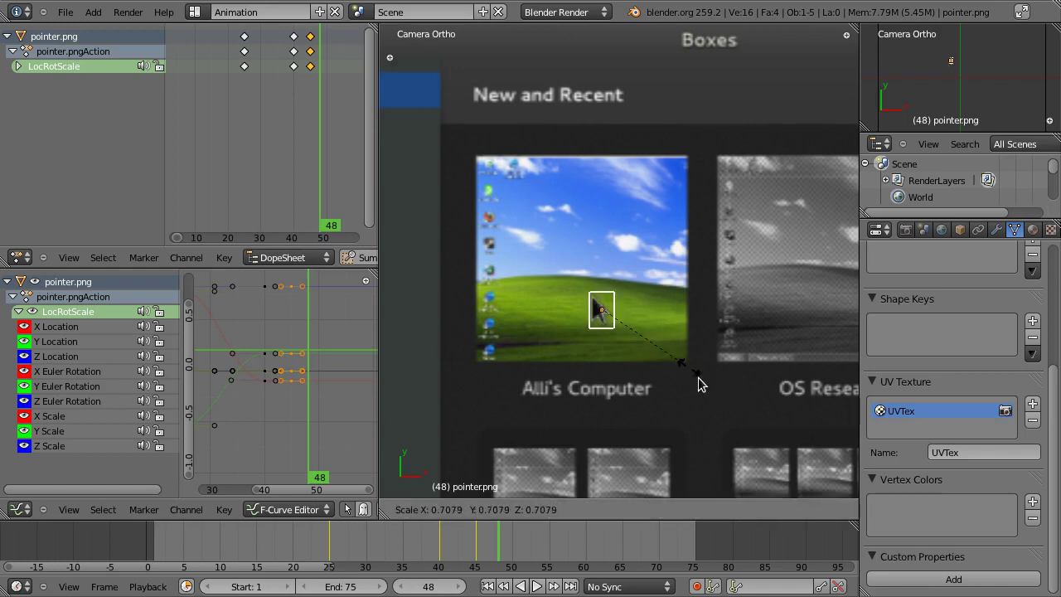
pyautogui.click(695, 378)
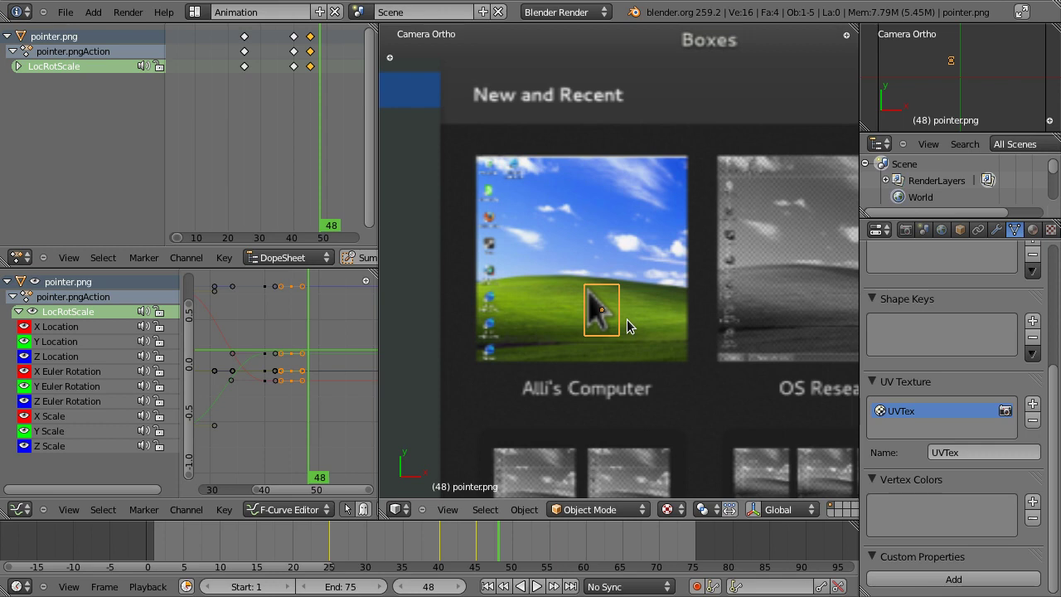
# Step: Place the 3D cursor on the pointer's tip and set the pointer image's origin to the 3D cursor
pyautogui.click(589, 294)
pyautogui.press('space')
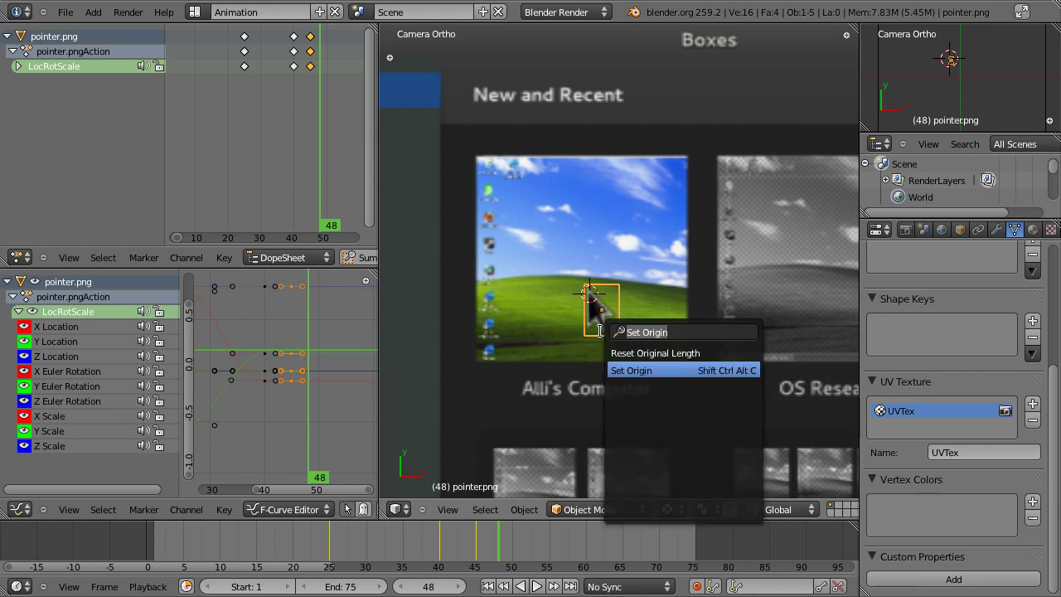
pyautogui.write('or')
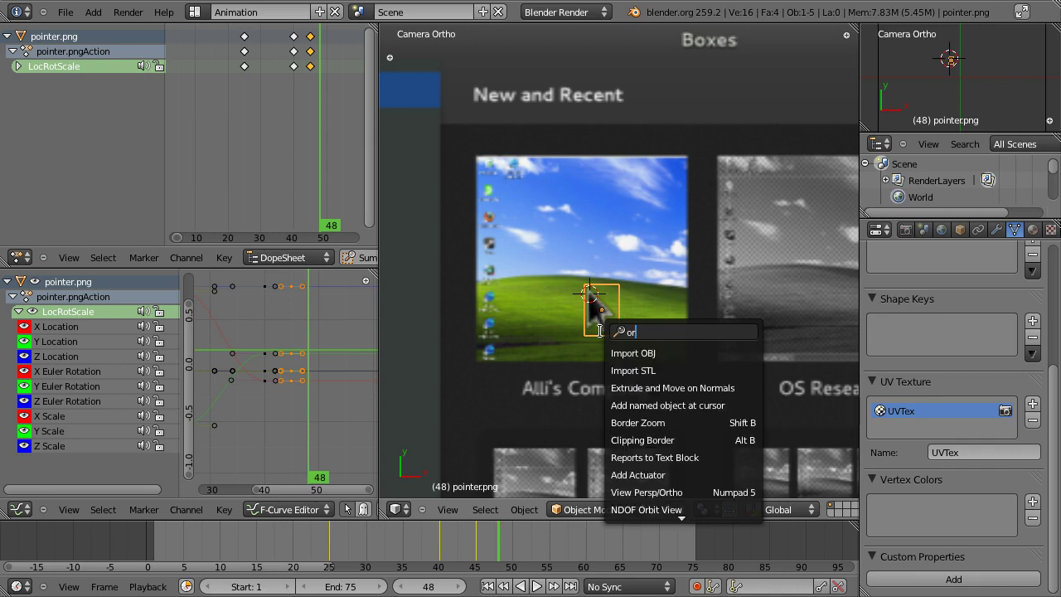
pyautogui.write('igin')
pyautogui.press('Down')
pyautogui.press('Return')
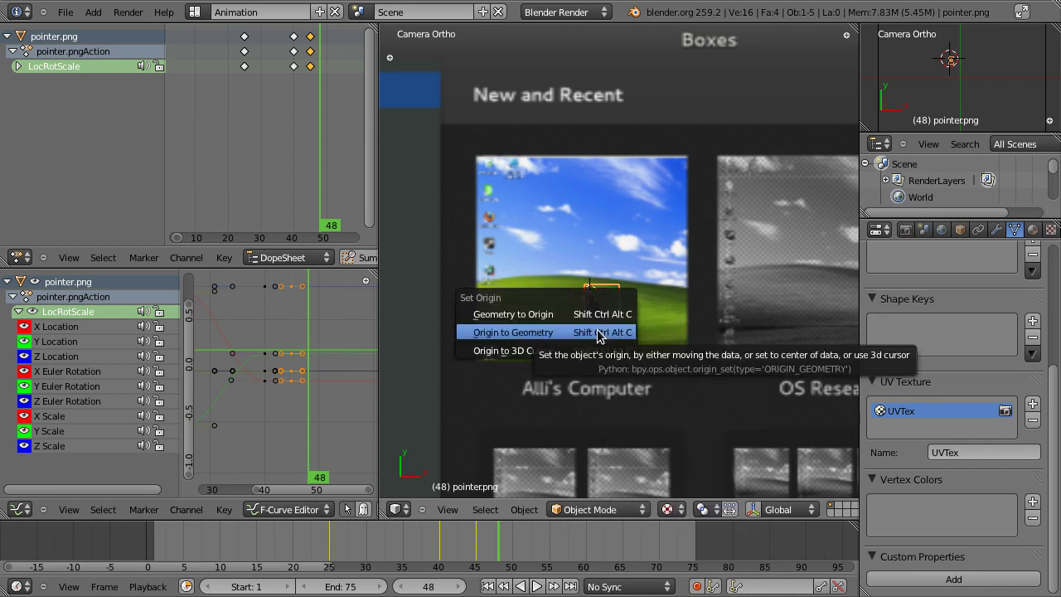
pyautogui.click(591, 350)
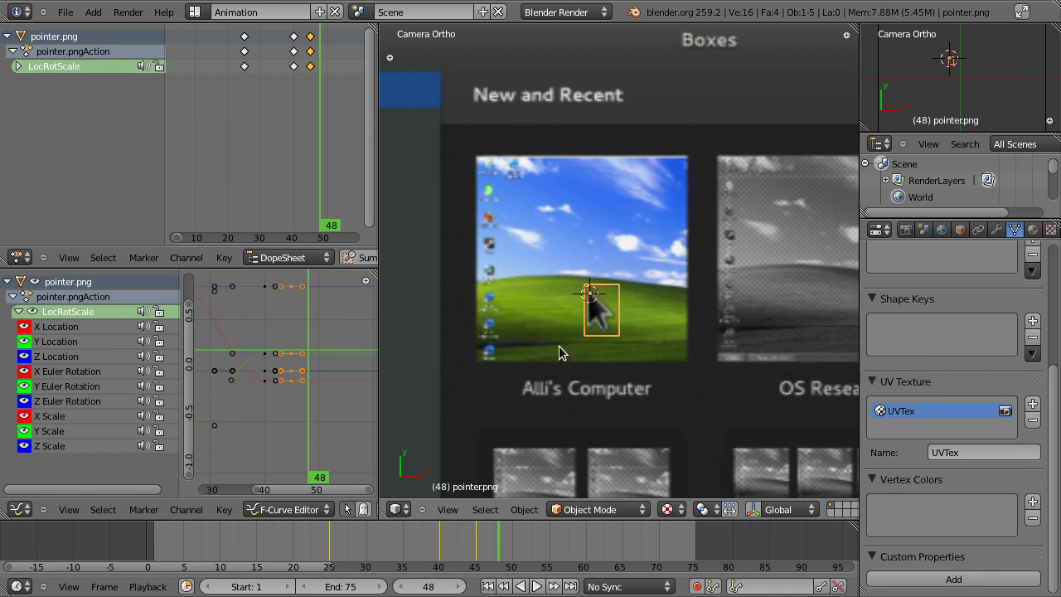
# Step: Snap the 3D cursor to the pointer mesh's upper-left vertex and set the object's origin to the 3D cursor
pyautogui.click(711, 317)
pyautogui.press('Tab')
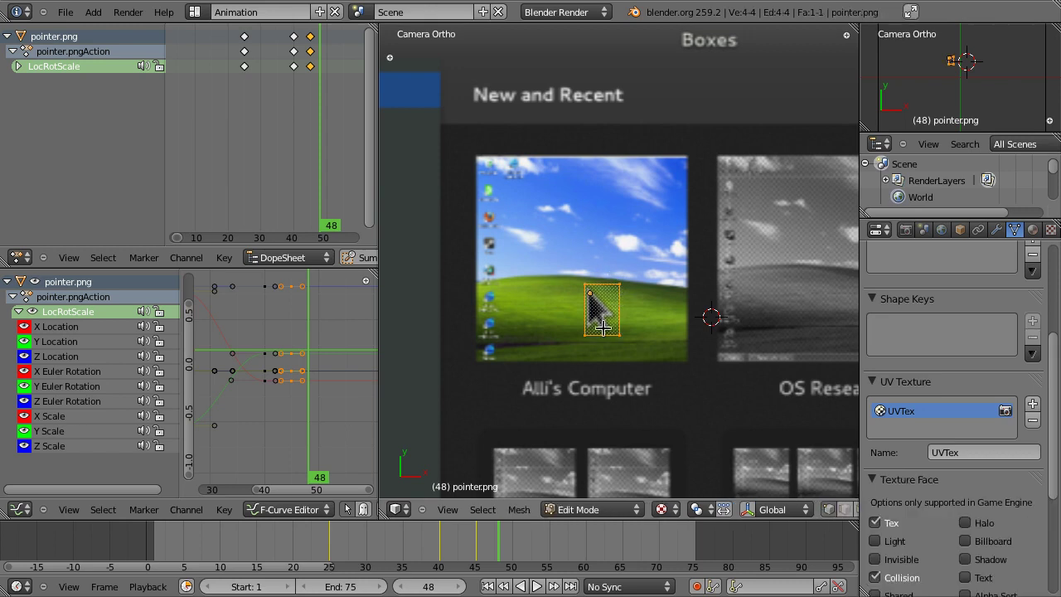
pyautogui.rightClick(582, 284)
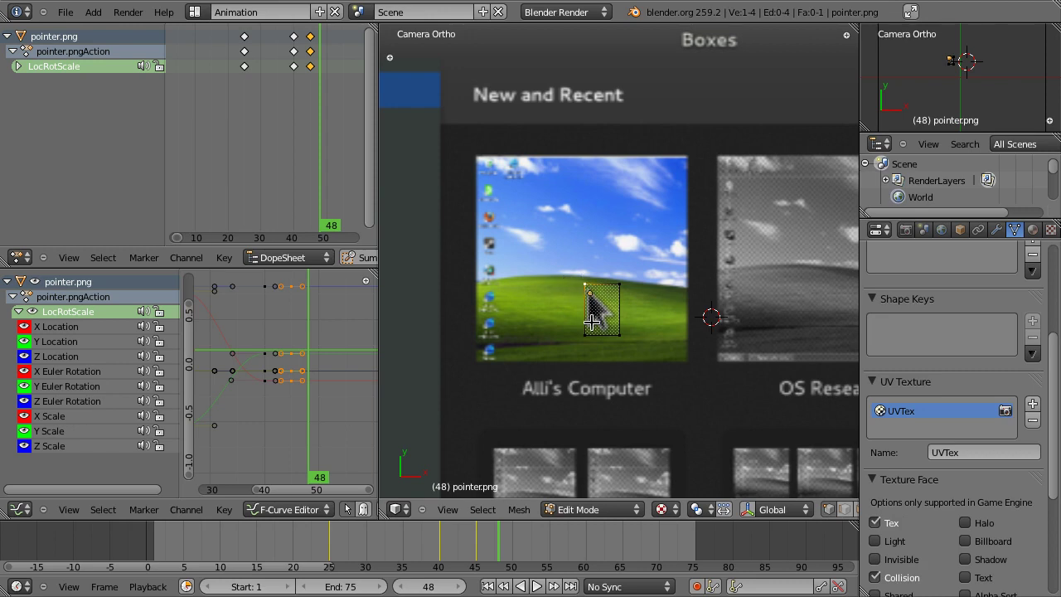
pyautogui.hotkey('shift', 's')
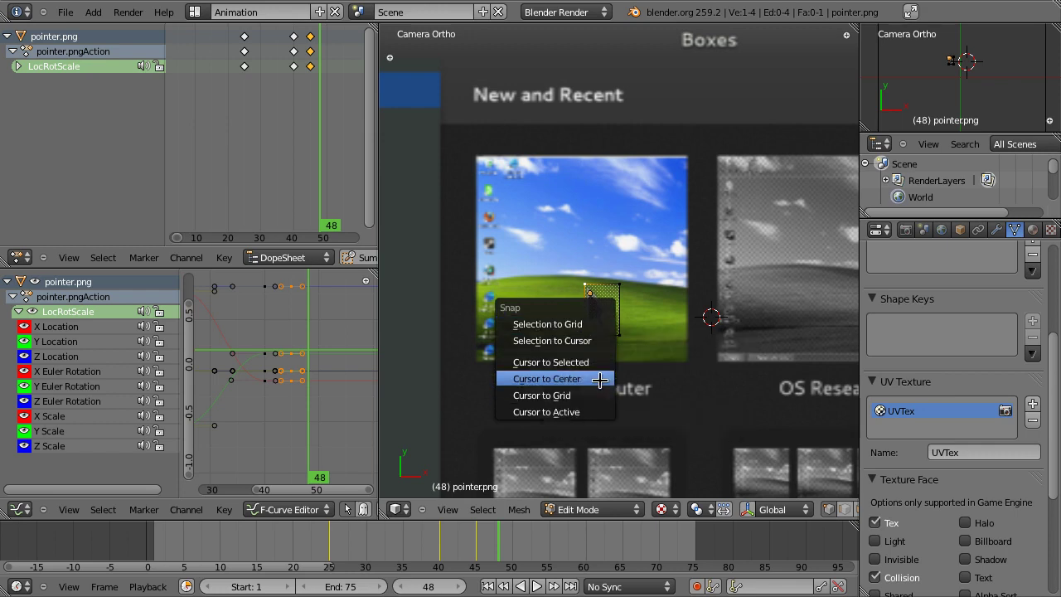
pyautogui.click(595, 362)
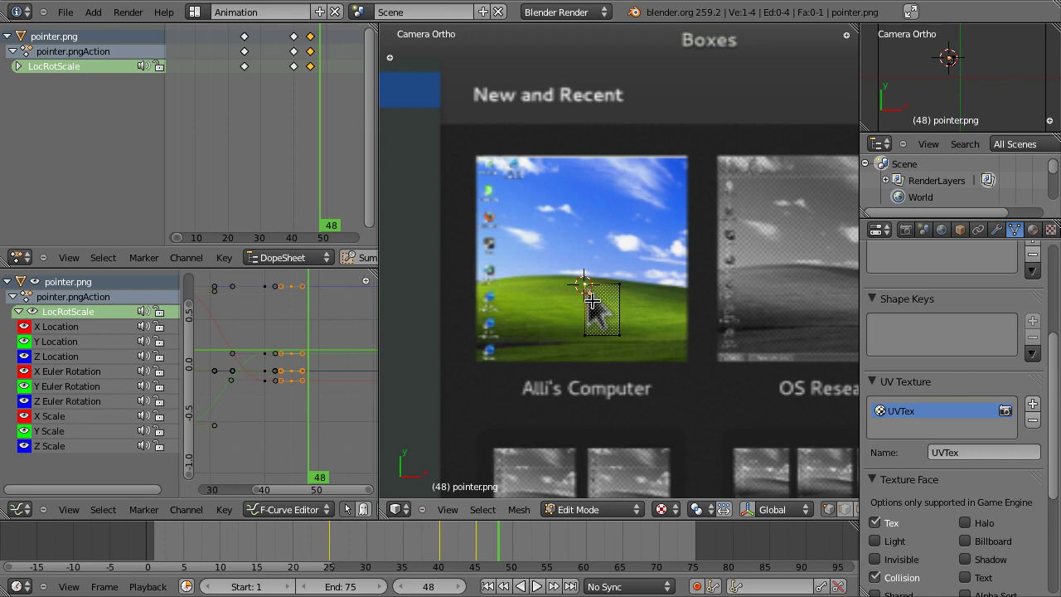
pyautogui.press('Tab')
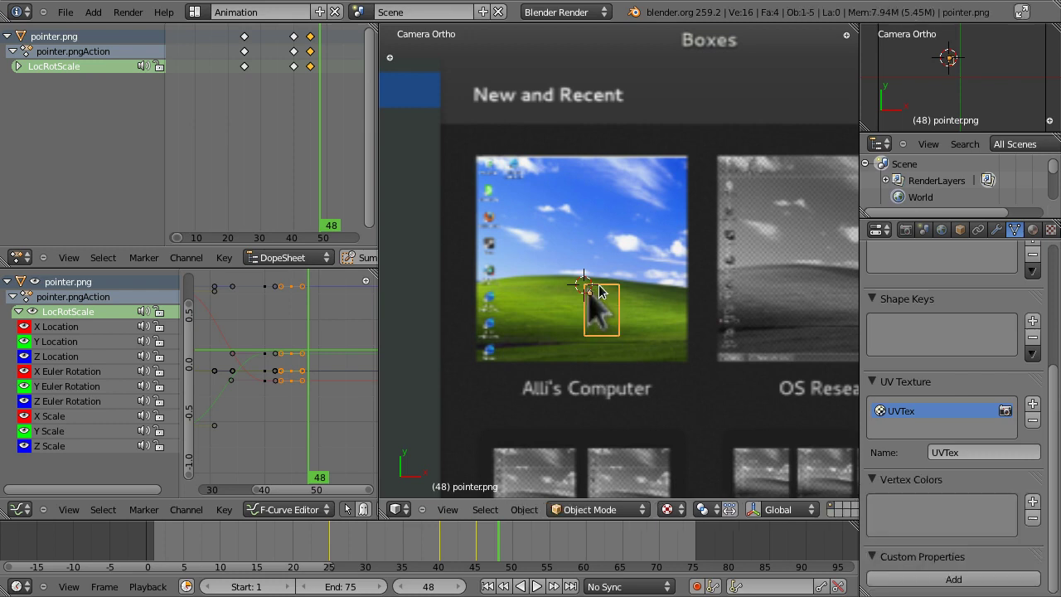
pyautogui.hotkey('ctrl', 'shift', 'alt', 'c')
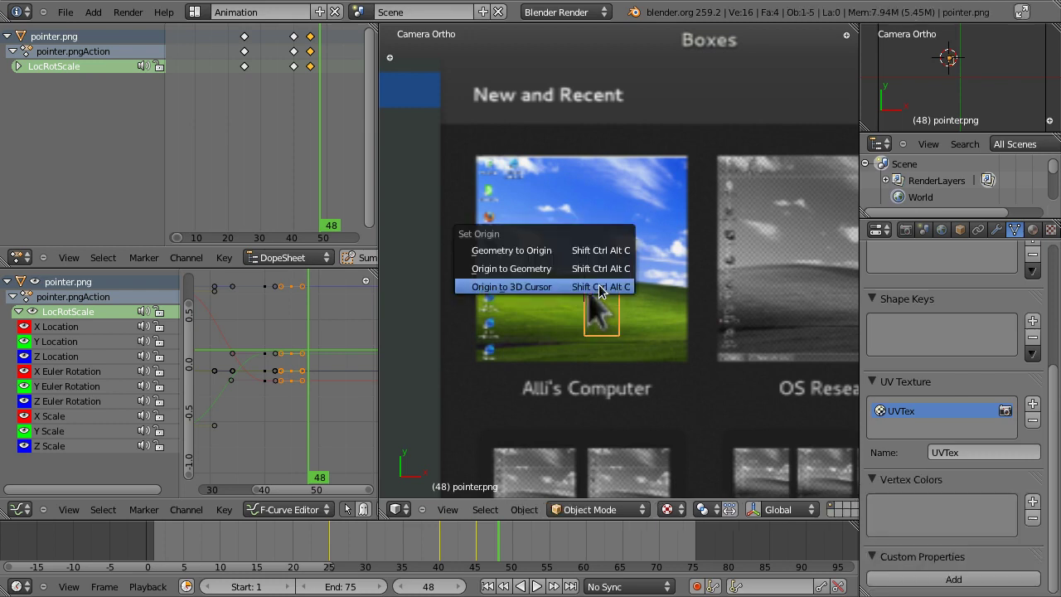
pyautogui.click(600, 294)
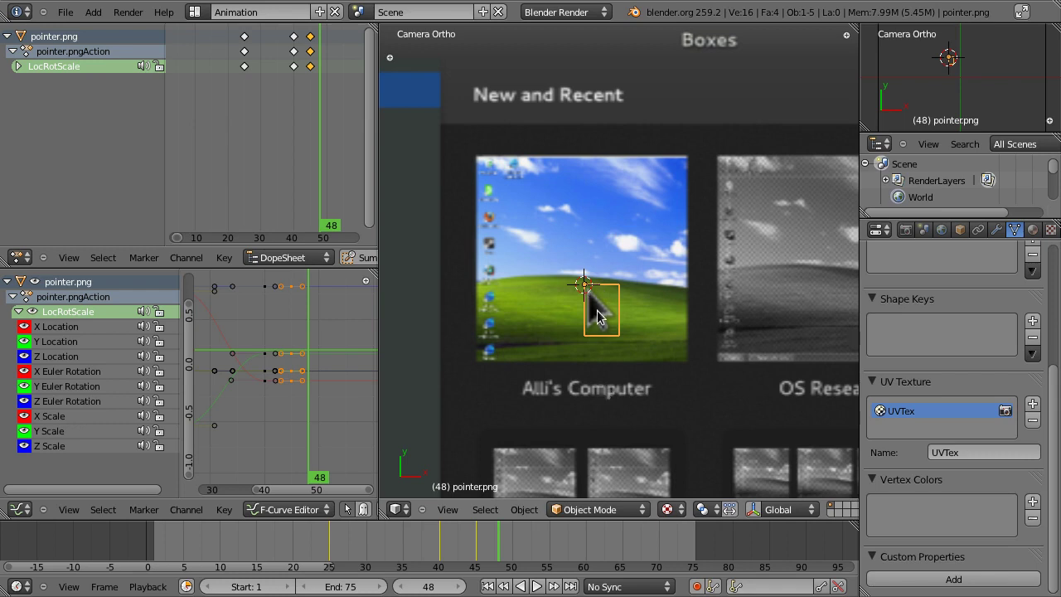
# Step: Place the 3D cursor on the pointer's tip again, set the origin to it, and briefly test scaling from there
pyautogui.click(587, 290)
pyautogui.hotkey('shift', 'ctrl', 'alt', 'c')
pyautogui.click(616, 300)
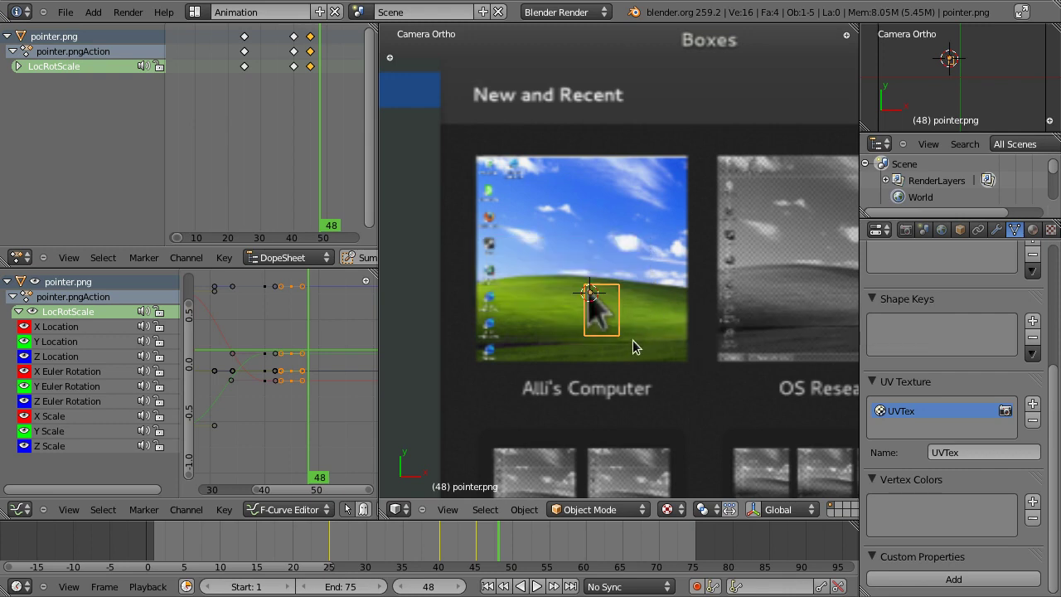
pyautogui.press('s')
pyautogui.press('Escape')
# Step: Play the animation with the whole mockup in view to examine the pointer's movement, and stop playback
pyautogui.scroll(-2, 721, 388)
pyautogui.scroll(-5, 725, 390)
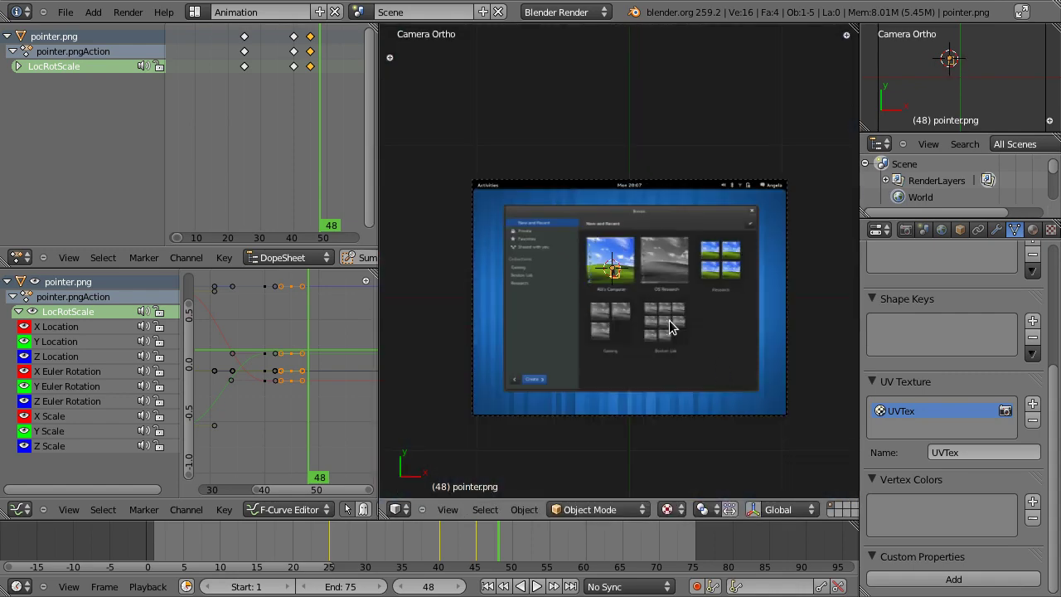
pyautogui.hotkey('alt', 'a')
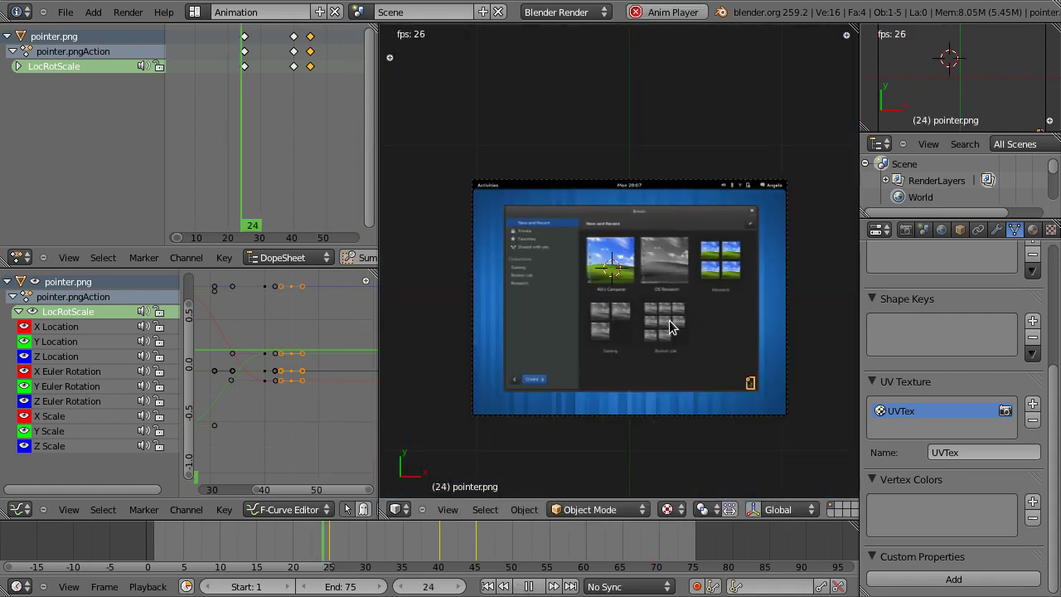
pyautogui.press('Escape')
# Step: Try scaling down the pointer image around its tip at frame 48
pyautogui.scroll(7, 624, 281)
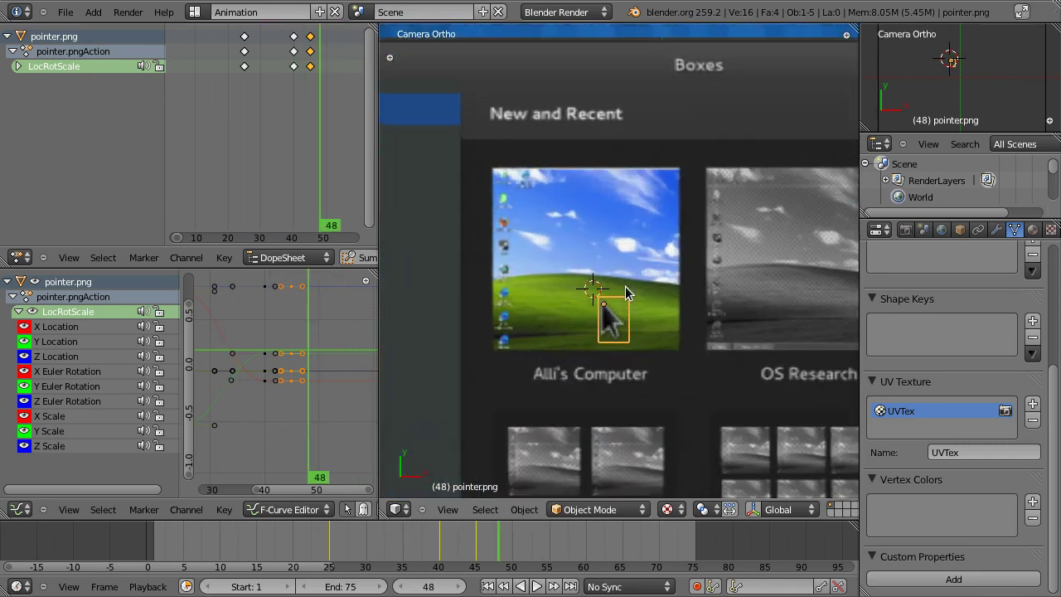
pyautogui.keyDown('shift'); pyautogui.moveTo(624, 281); pyautogui.dragTo(597, 235, button='middle'); pyautogui.keyUp('shift')
pyautogui.scroll(3, 538, 228)
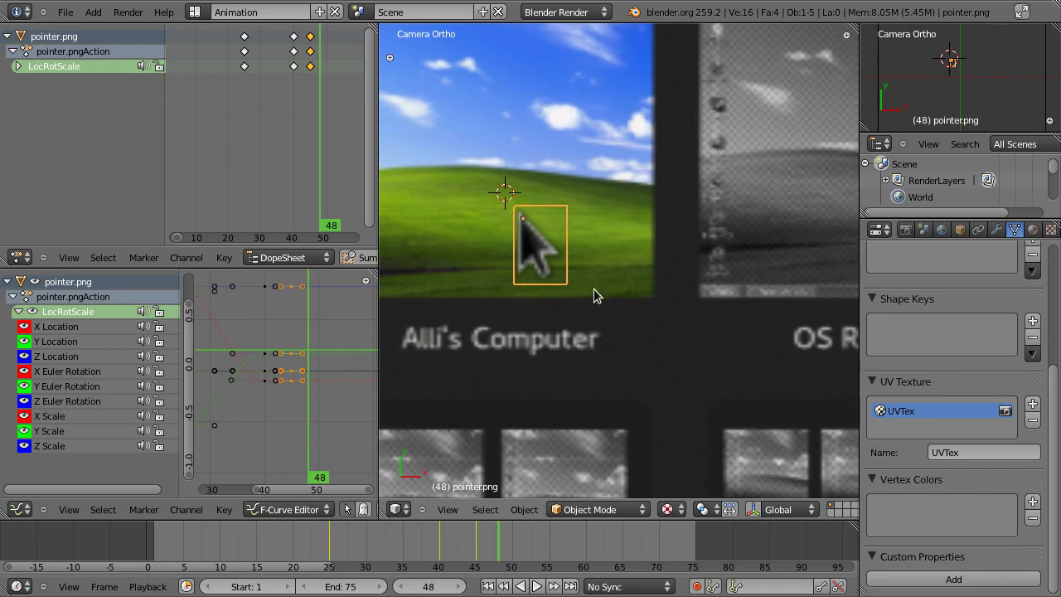
pyautogui.press('s')
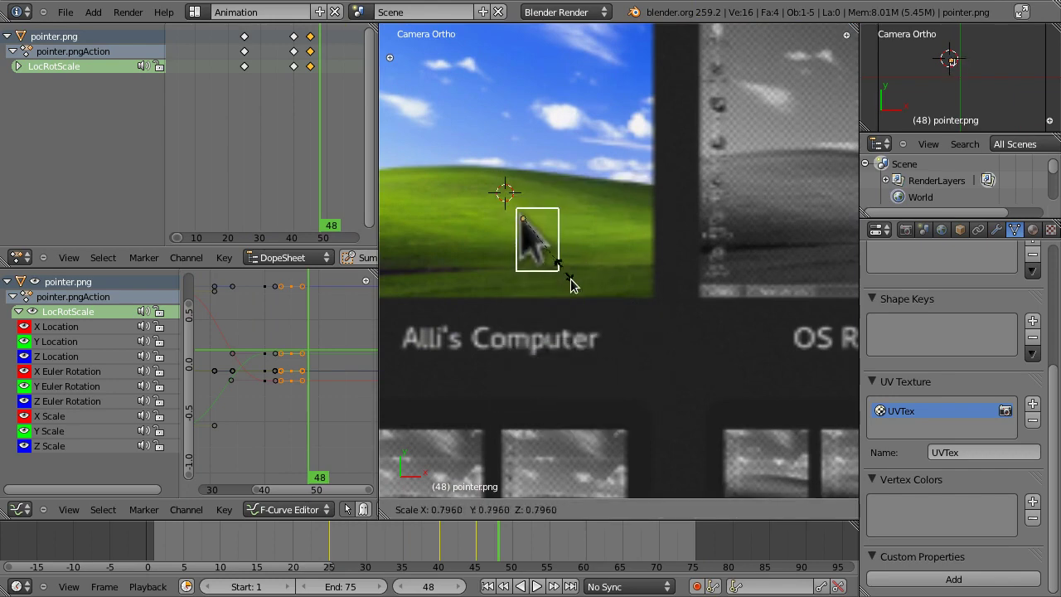
pyautogui.click(529, 236)
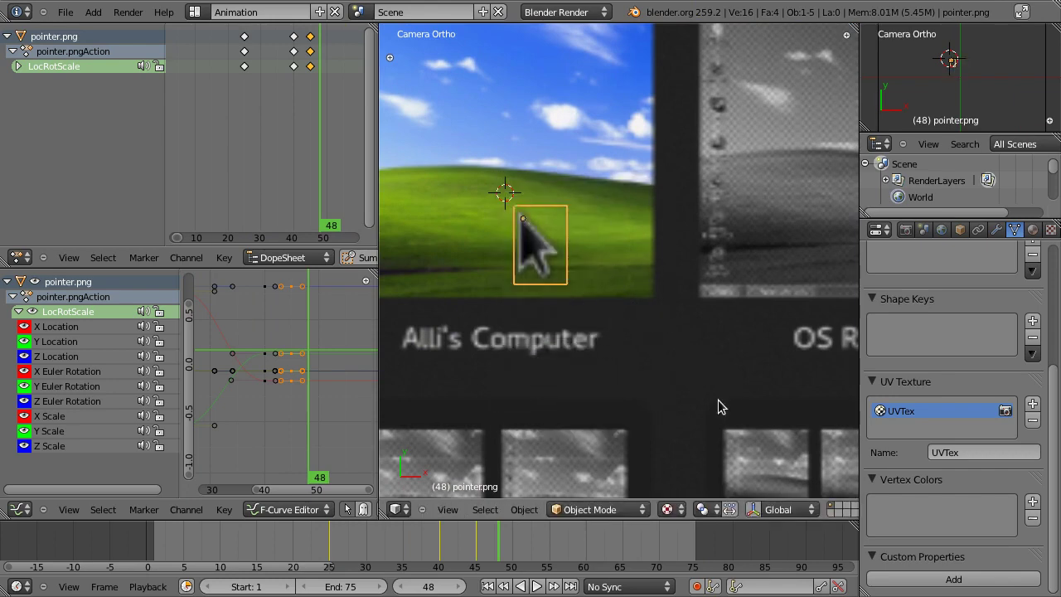
# Step: Move the current frame to 49, scale the pointer image down around its tip, and insert a LocRotScale keyframe
pyautogui.scroll(-8, 717, 399)
pyautogui.scroll(8, 629, 259)
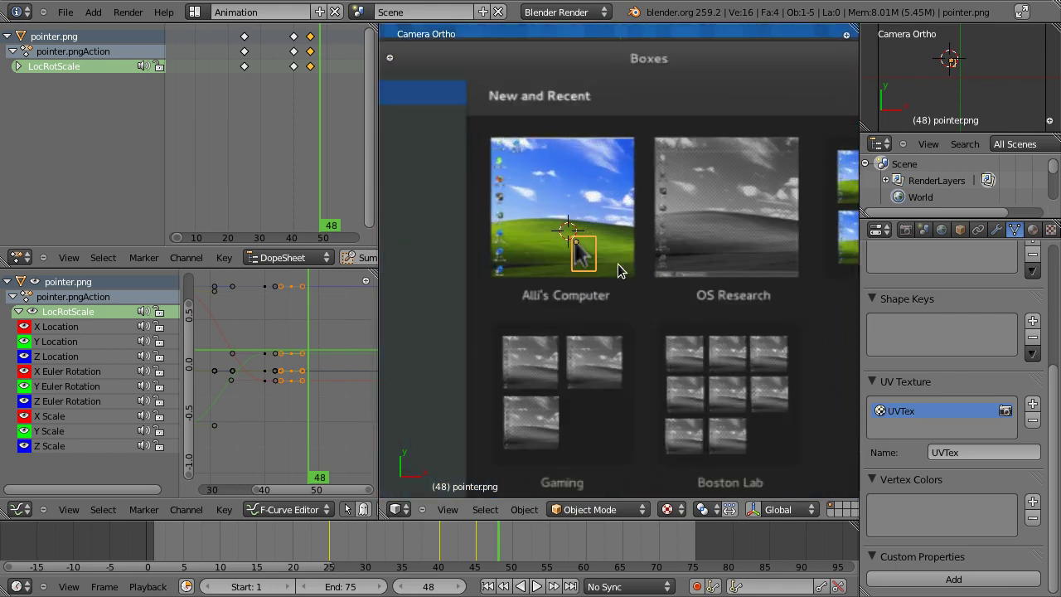
pyautogui.click(276, 87)
pyautogui.moveTo(276, 87); pyautogui.dragTo(309, 87)
pyautogui.press('Right')
pyautogui.press('Right')
pyautogui.press('Right')
pyautogui.press('Right')
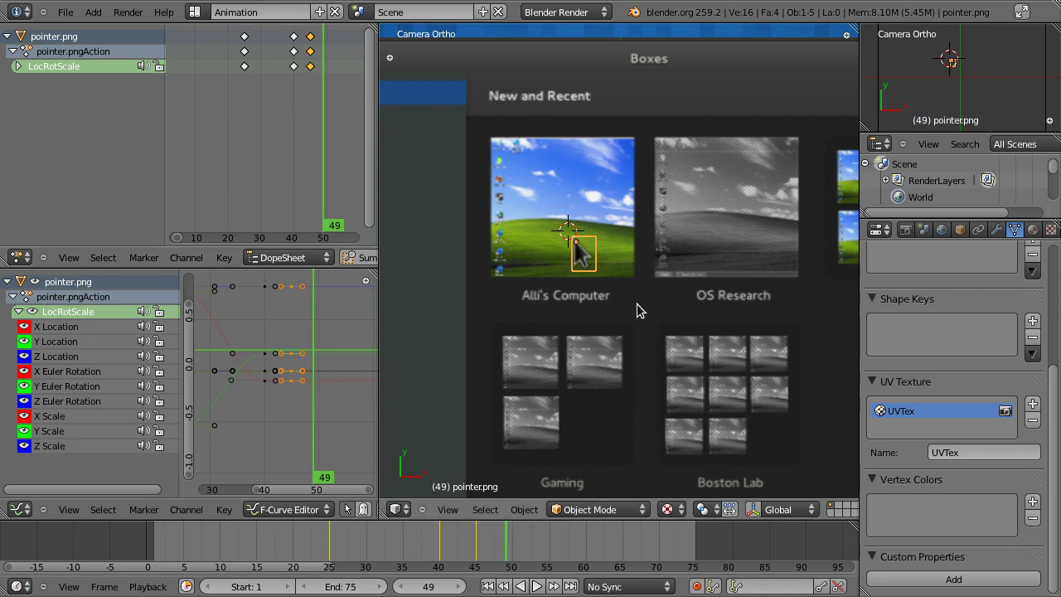
pyautogui.press('s')
pyautogui.click(616, 282)
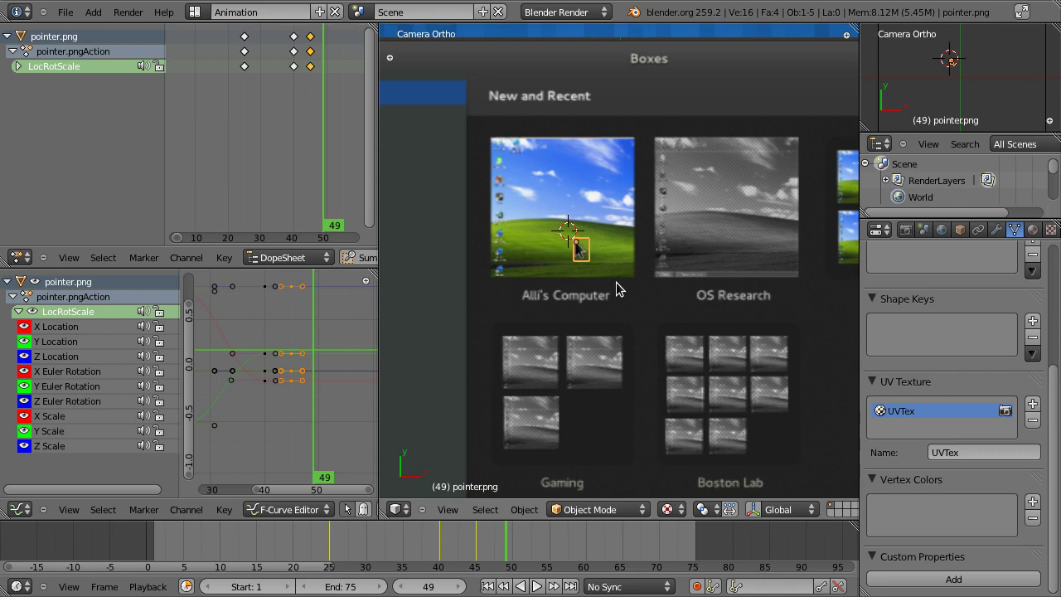
pyautogui.press('i')
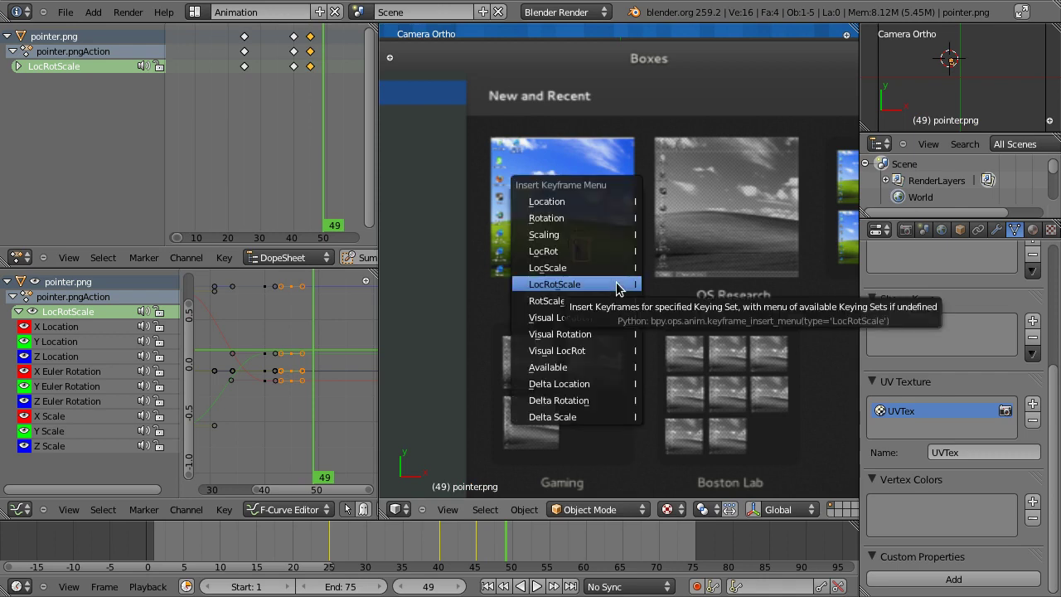
pyautogui.click(616, 284)
# Step: Move the current frame to 54 and try scaling the pointer image
pyautogui.press('Right')
pyautogui.press('Right')
pyautogui.press('Right')
pyautogui.press('Right')
pyautogui.press('Right')
pyautogui.press('s')
pyautogui.press('Escape')
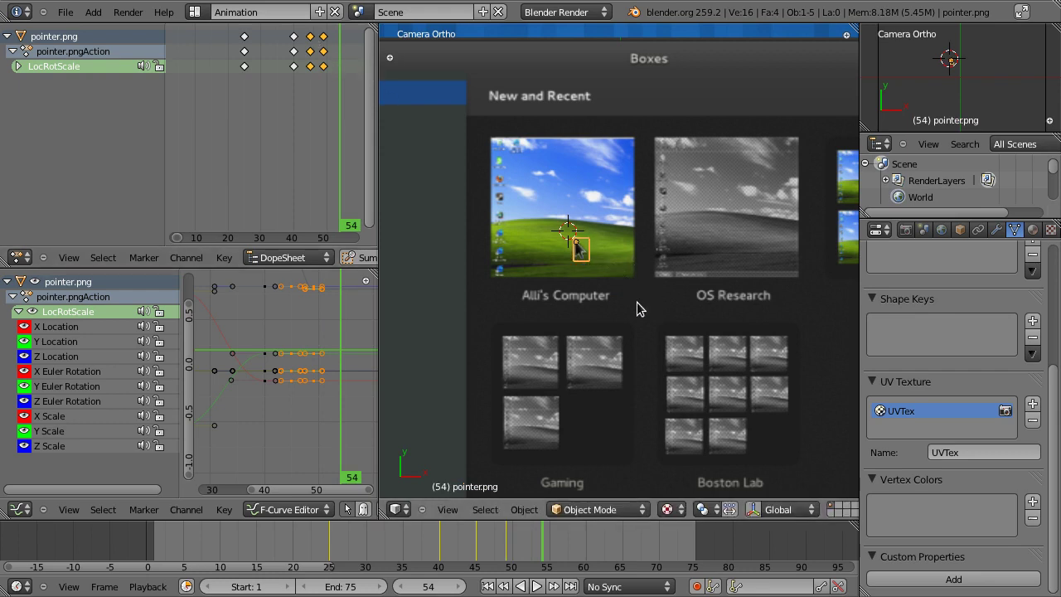
# Step: Duplicate the pointer's frame 45 keyframe in the dope sheet, place the copy at about frame 56, and scrub to frame 55
pyautogui.rightClick(311, 66)
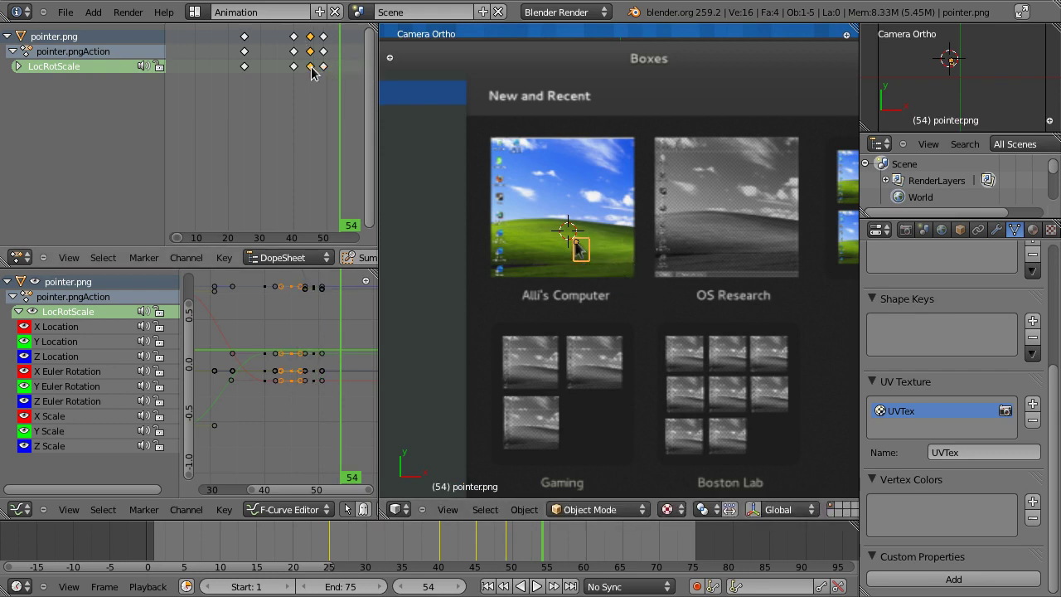
pyautogui.moveTo(313, 76); pyautogui.dragTo(309, 86)
pyautogui.rightClick(311, 37)
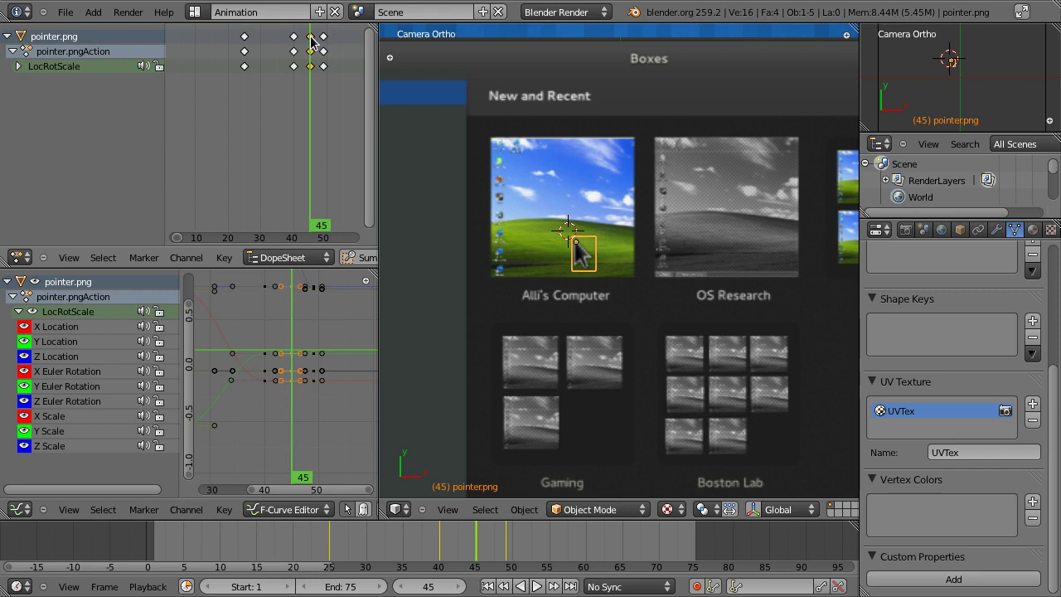
pyautogui.press('g')
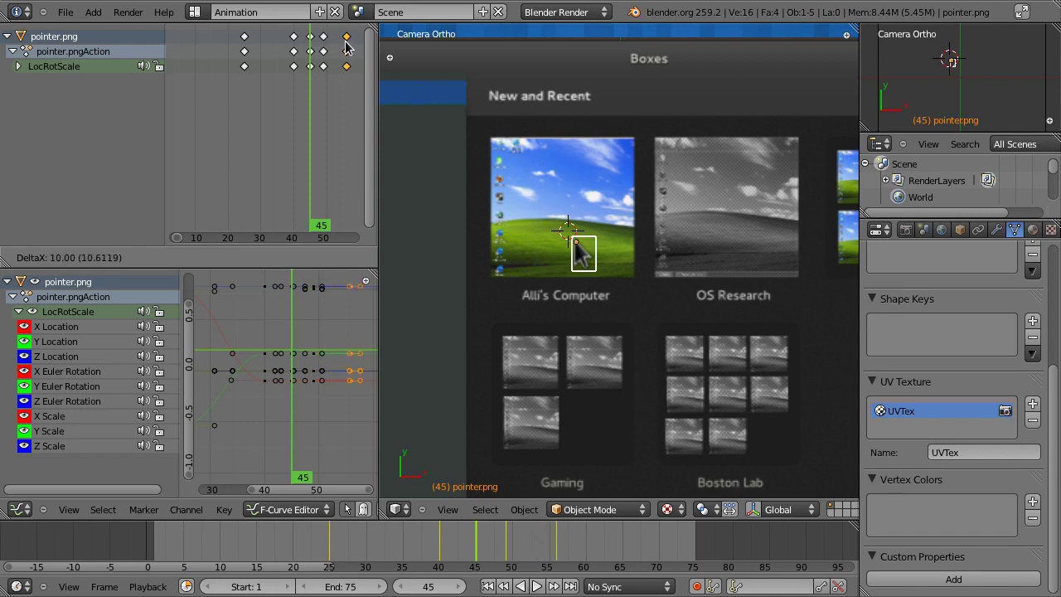
pyautogui.click(347, 46)
pyautogui.moveTo(314, 53); pyautogui.dragTo(345, 56)
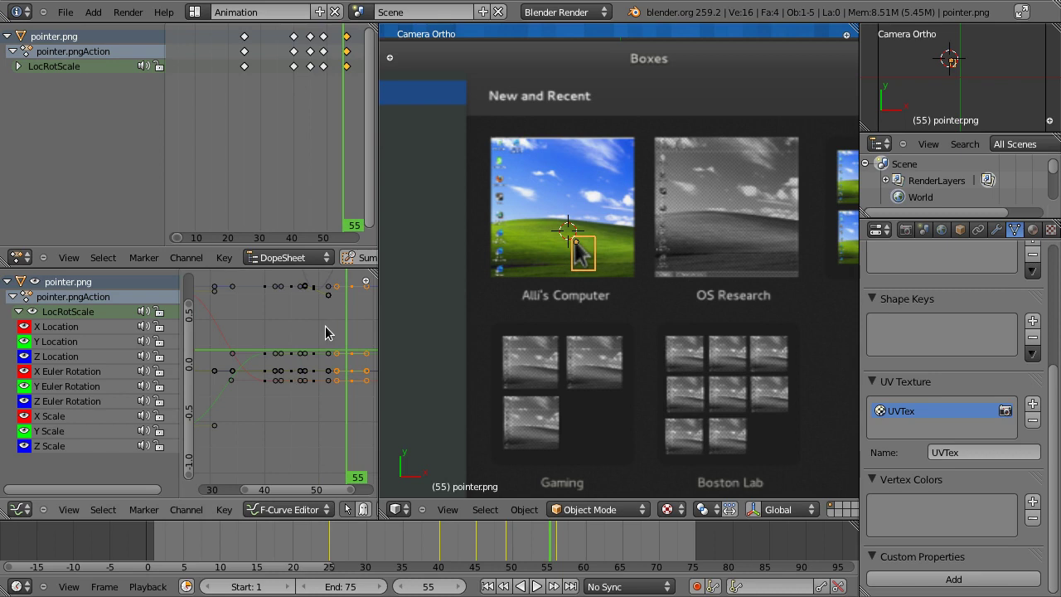
# Step: Rotate the left handles of the pointer's Y, X and Z Scale keyframes at frame 45 until they are level
pyautogui.moveTo(301, 324); pyautogui.dragTo(273, 396, button='middle')
pyautogui.click(262, 320)
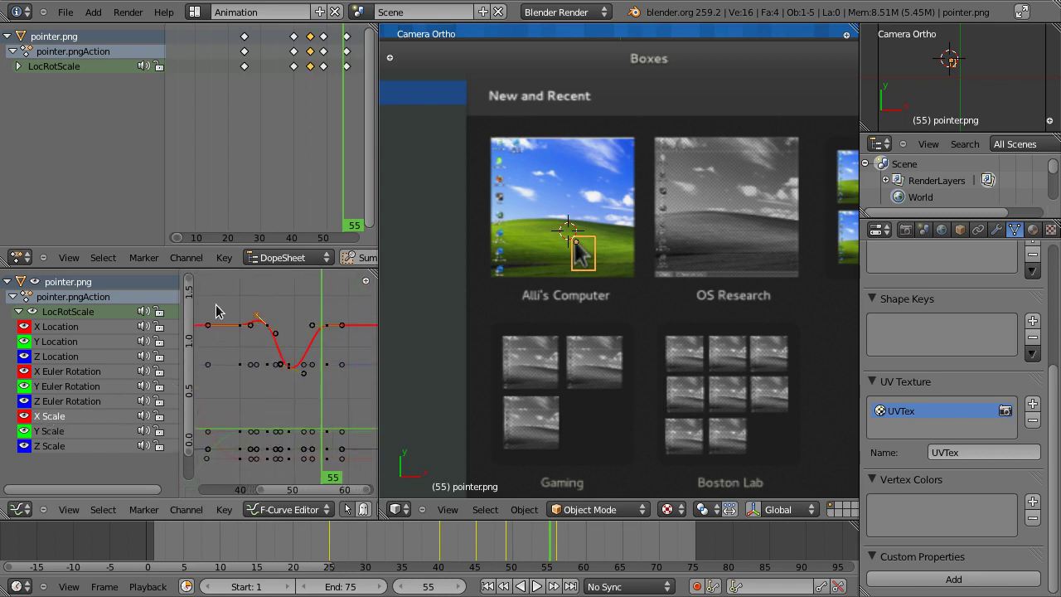
pyautogui.moveTo(254, 329)
pyautogui.mouseDown()
pyautogui.moveTo(248, 338)
pyautogui.moveTo(290, 345)
pyautogui.moveTo(268, 341)
pyautogui.mouseUp()
pyautogui.click(263, 324)
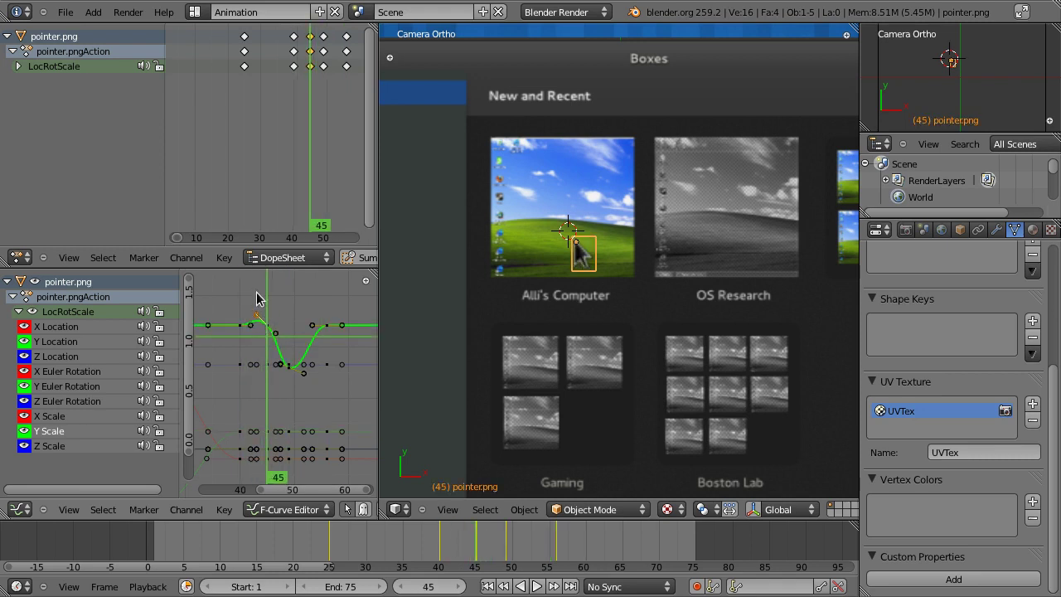
pyautogui.press('r')
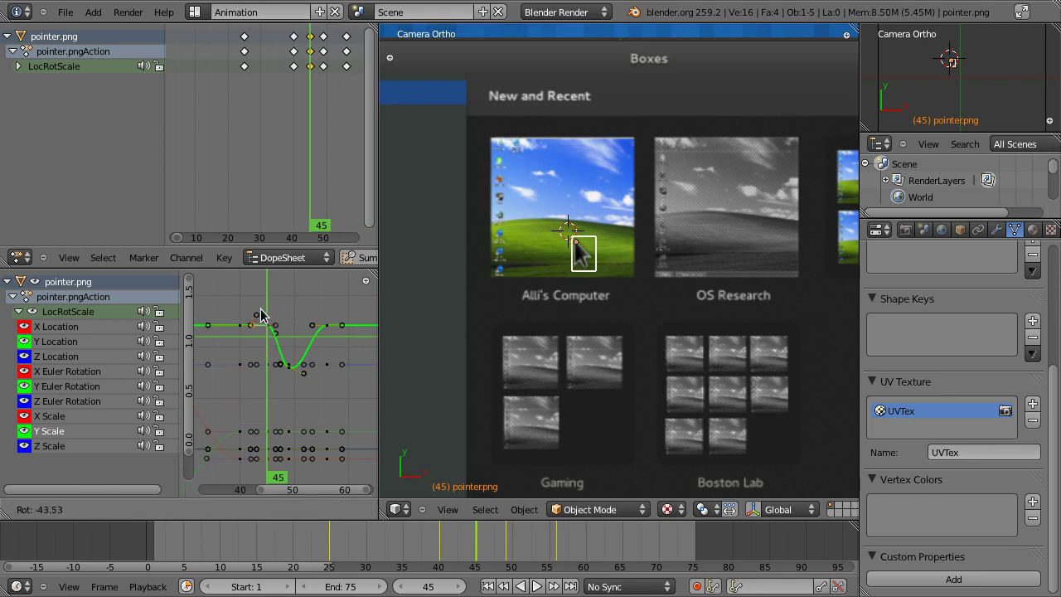
pyautogui.click(264, 316)
pyautogui.click(256, 322)
pyautogui.press('r')
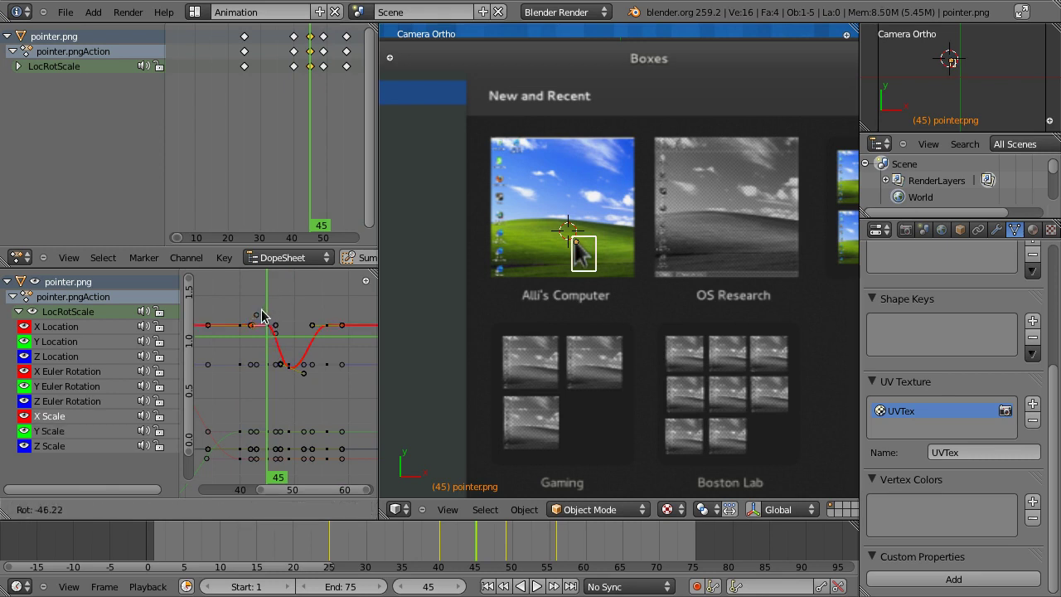
pyautogui.click(268, 305)
pyautogui.click(272, 308)
pyautogui.press('r')
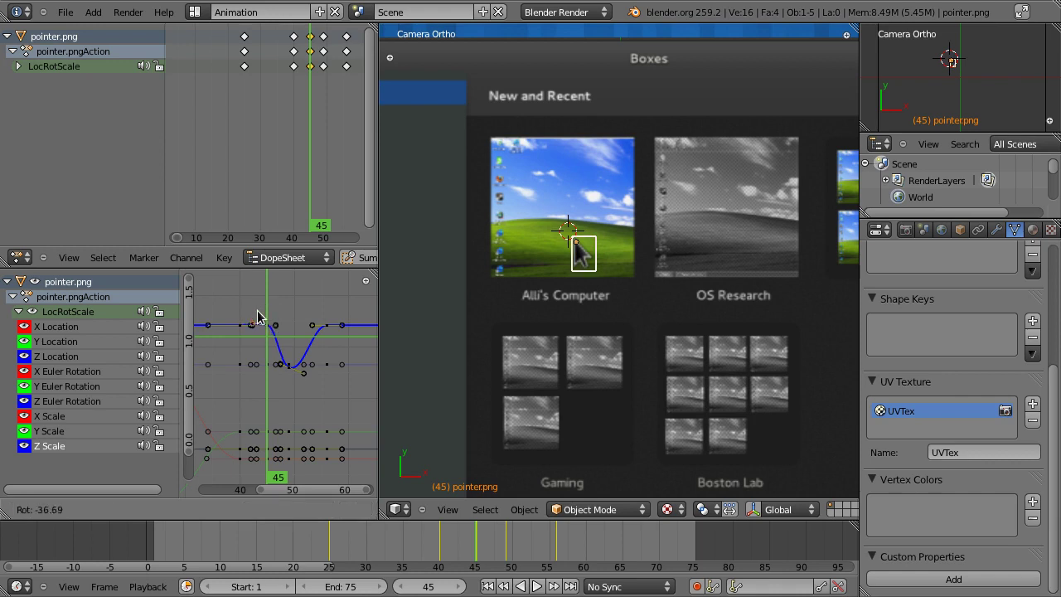
pyautogui.click(256, 316)
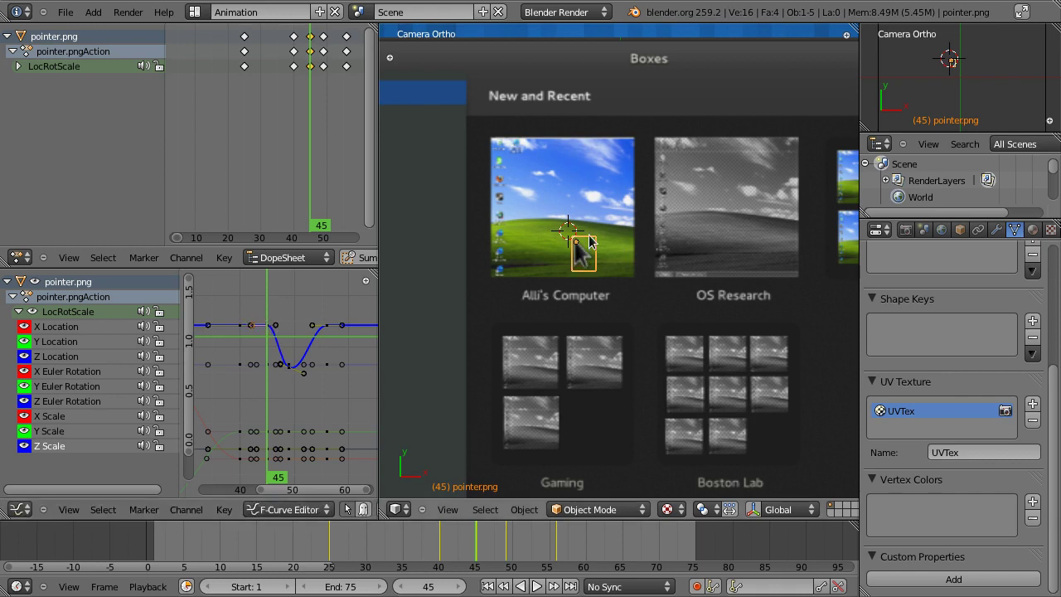
# Step: Scrub to frame 40, maximise the graph editor, and shorten the right handle of the Y Location keyframe there
pyautogui.click(238, 303)
pyautogui.moveTo(238, 308)
pyautogui.mouseDown()
pyautogui.moveTo(322, 307)
pyautogui.moveTo(240, 313)
pyautogui.mouseUp()
pyautogui.hotkey('ctrl', 'Up')
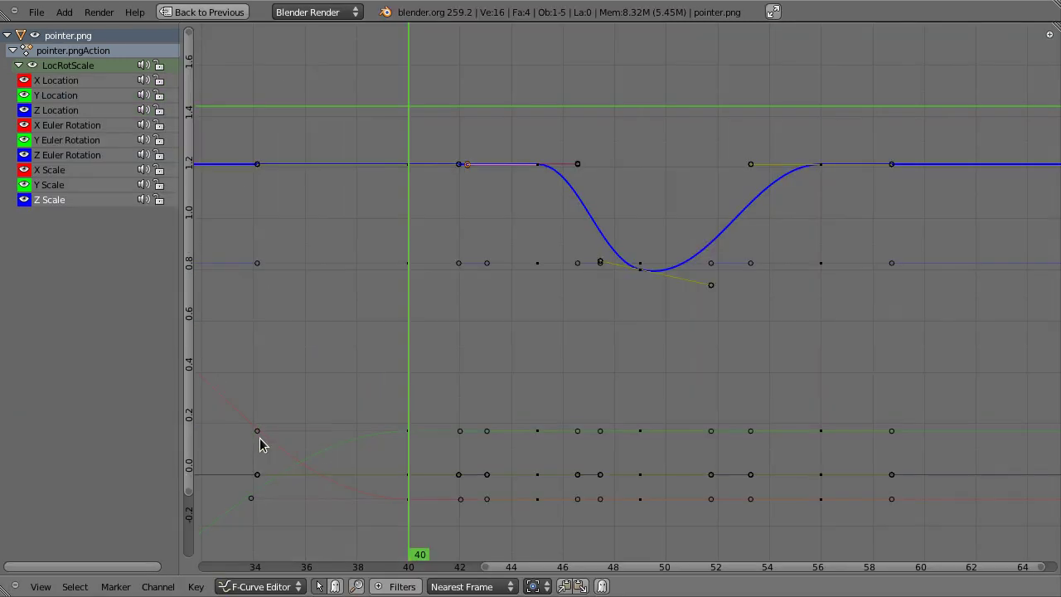
pyautogui.rightClick(411, 432)
pyautogui.rightClick(472, 435)
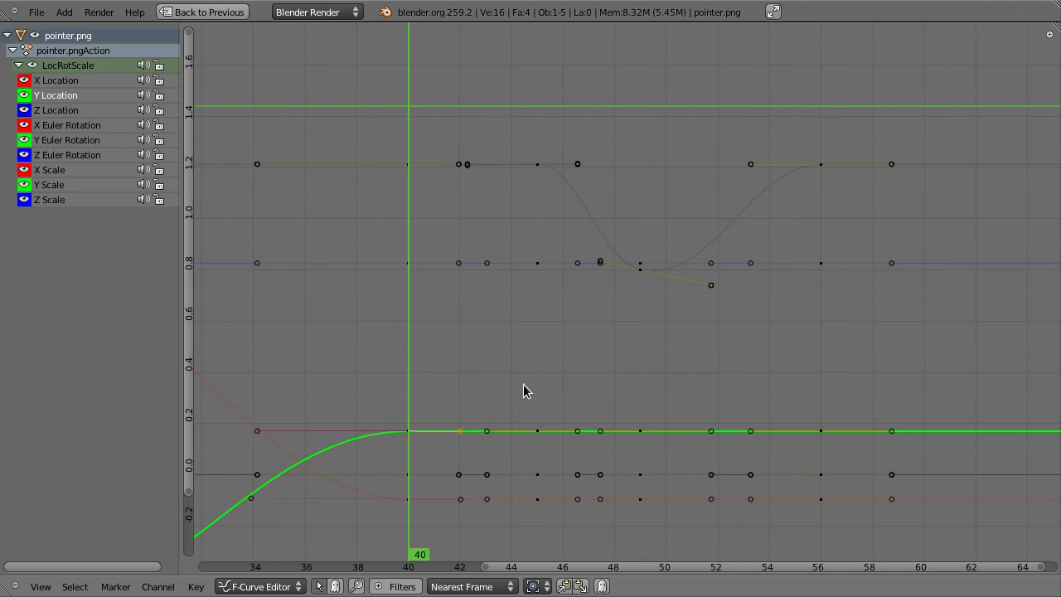
pyautogui.press('r')
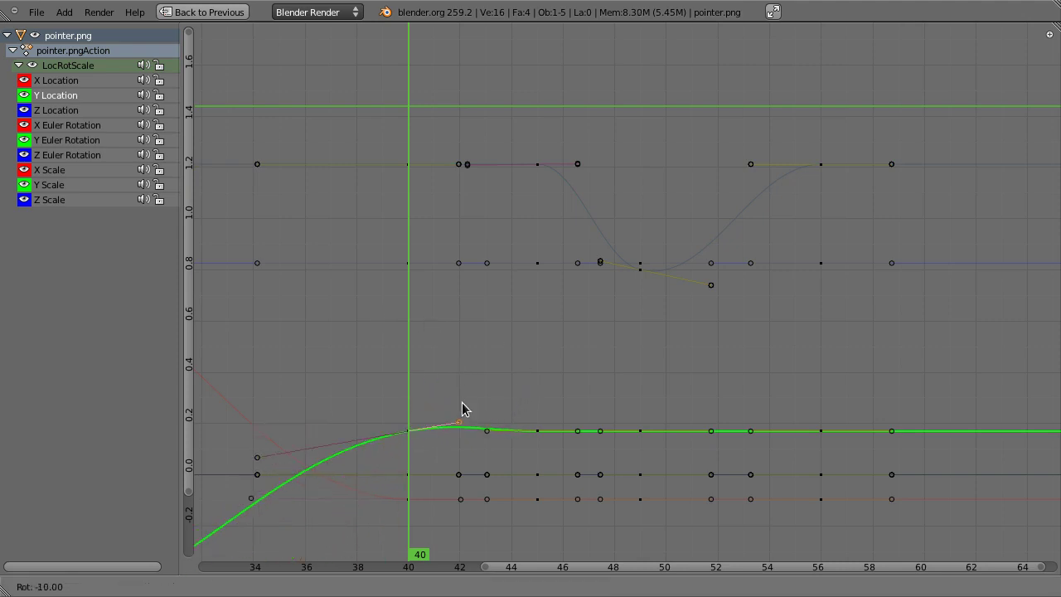
pyautogui.click(467, 412)
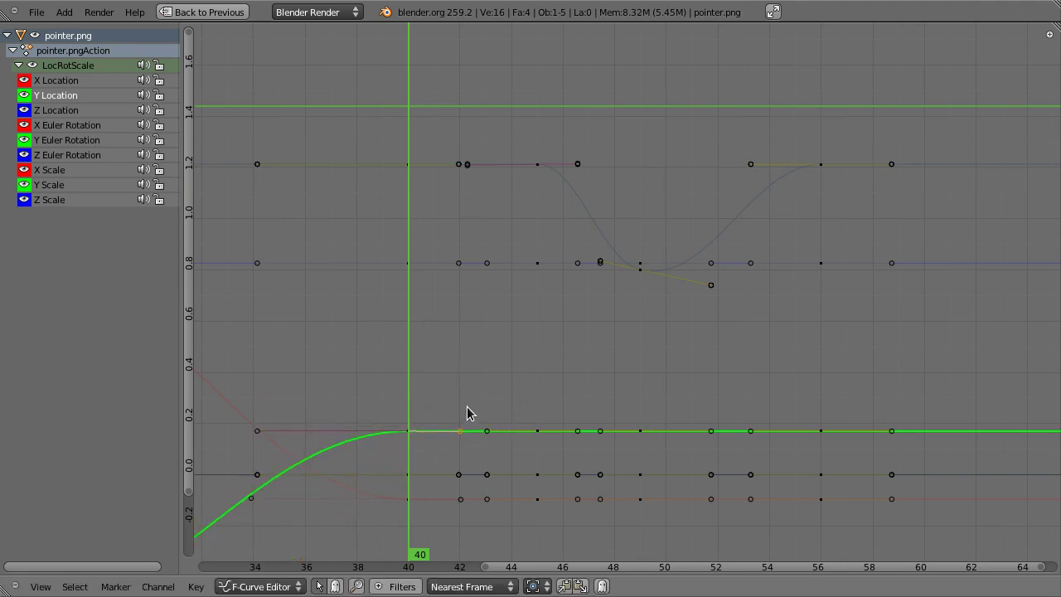
pyautogui.press('s')
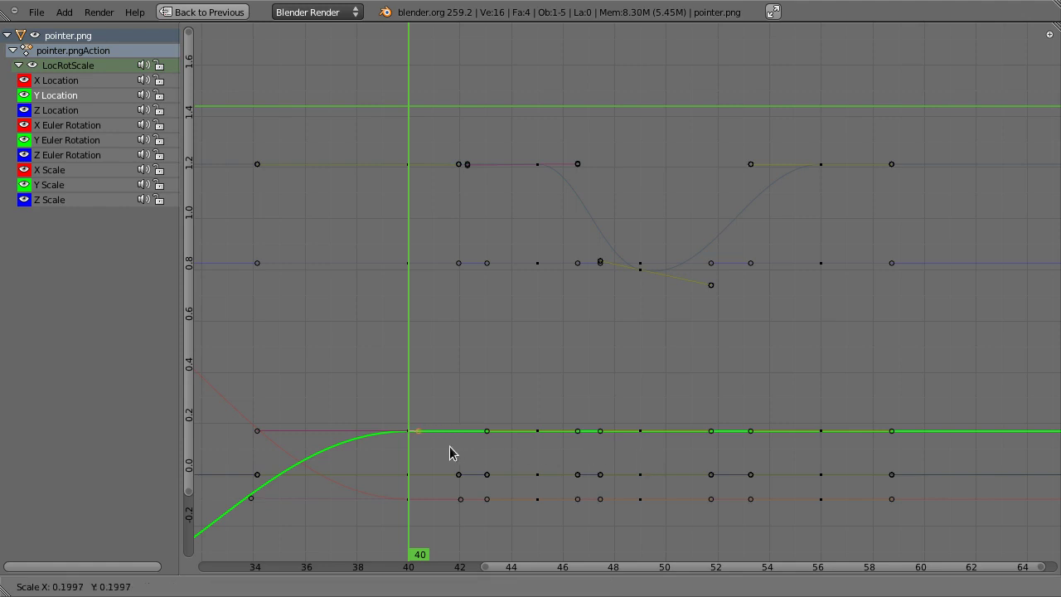
pyautogui.click(432, 452)
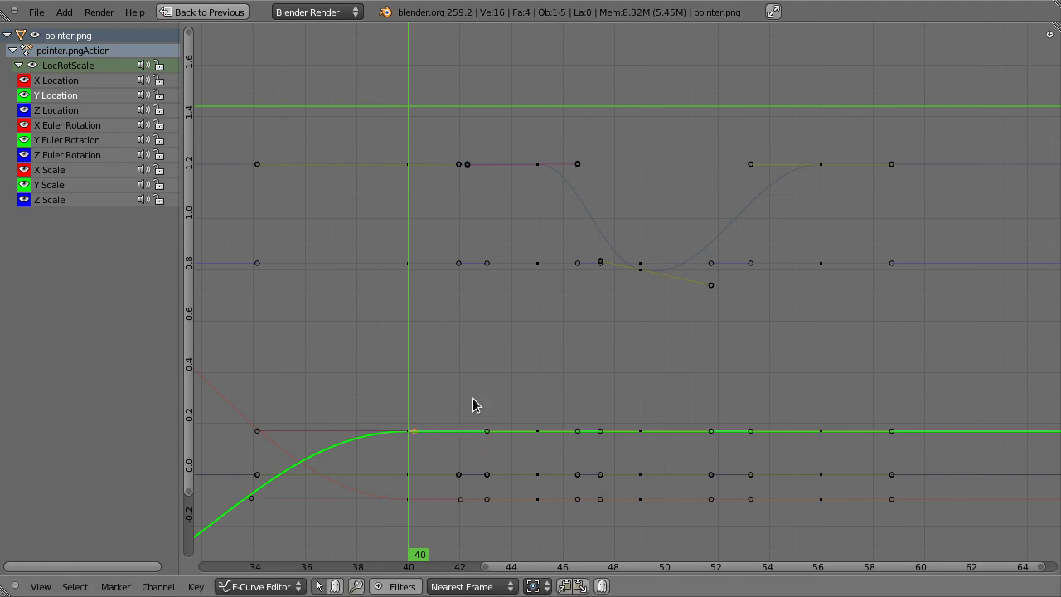
# Step: Try rotating the left handle of the Y Location keyframe at frame 40
pyautogui.rightClick(260, 430)
pyautogui.press('r')
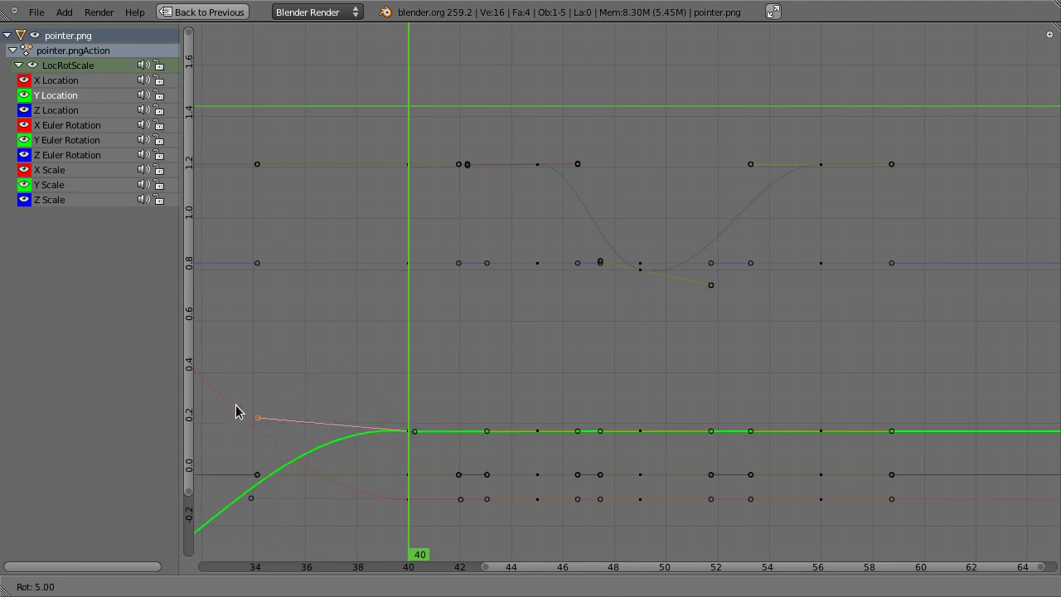
pyautogui.click(240, 422)
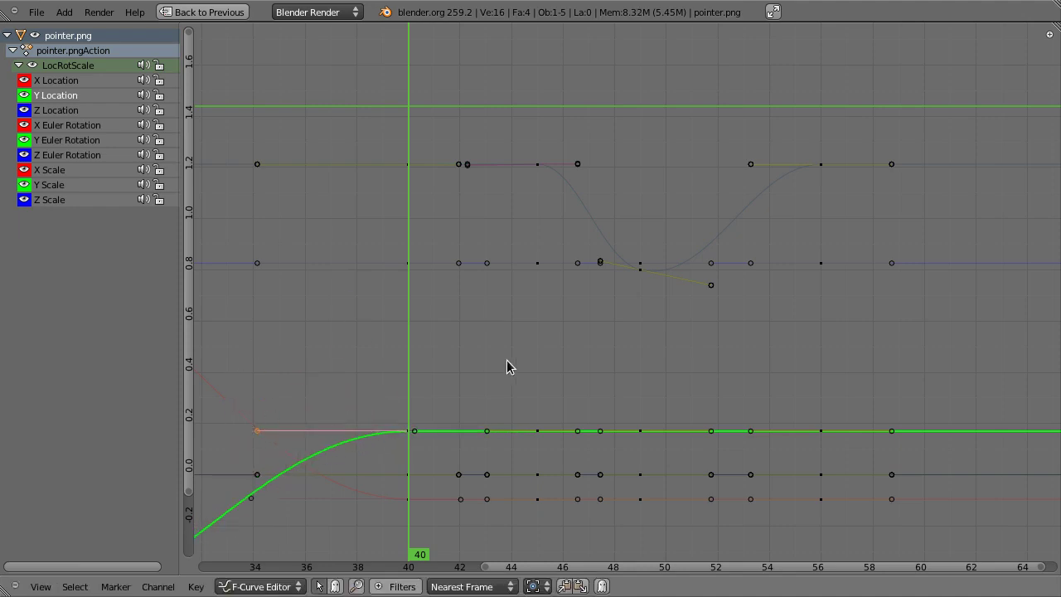
# Step: Move to frame 49 and rotate the handles of the X Scale keyframe there until they are level
pyautogui.scroll(3, 604, 434)
pyautogui.moveTo(604, 427); pyautogui.dragTo(612, 278, button='middle')
pyautogui.moveTo(350, 286); pyautogui.dragTo(445, 277)
pyautogui.scroll(-1, 560, 241)
pyautogui.moveTo(702, 141); pyautogui.dragTo(456, 422, button='middle')
pyautogui.click(405, 395)
pyautogui.click(367, 382)
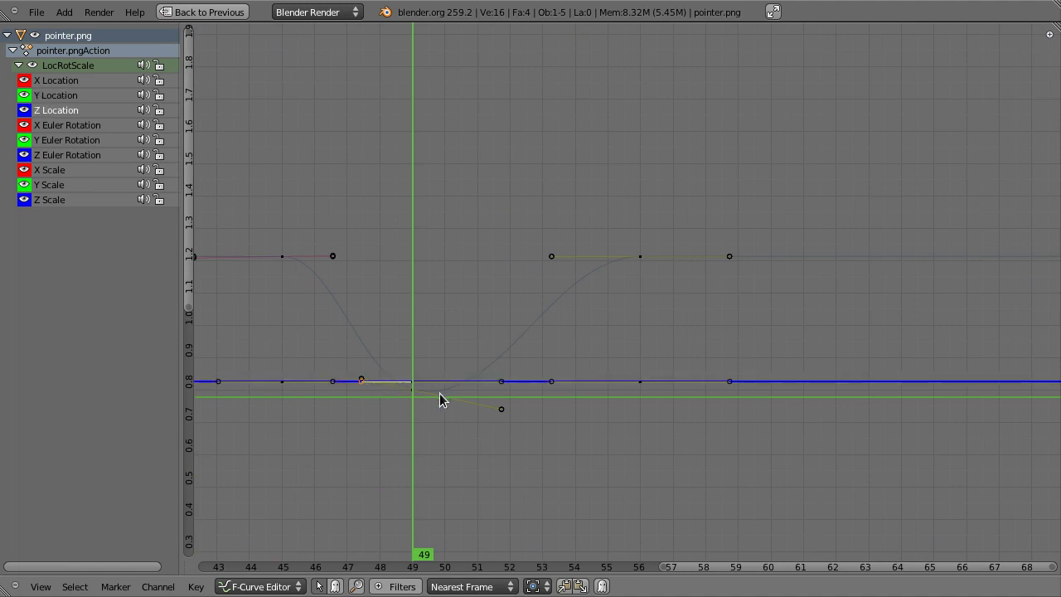
pyautogui.click(414, 392)
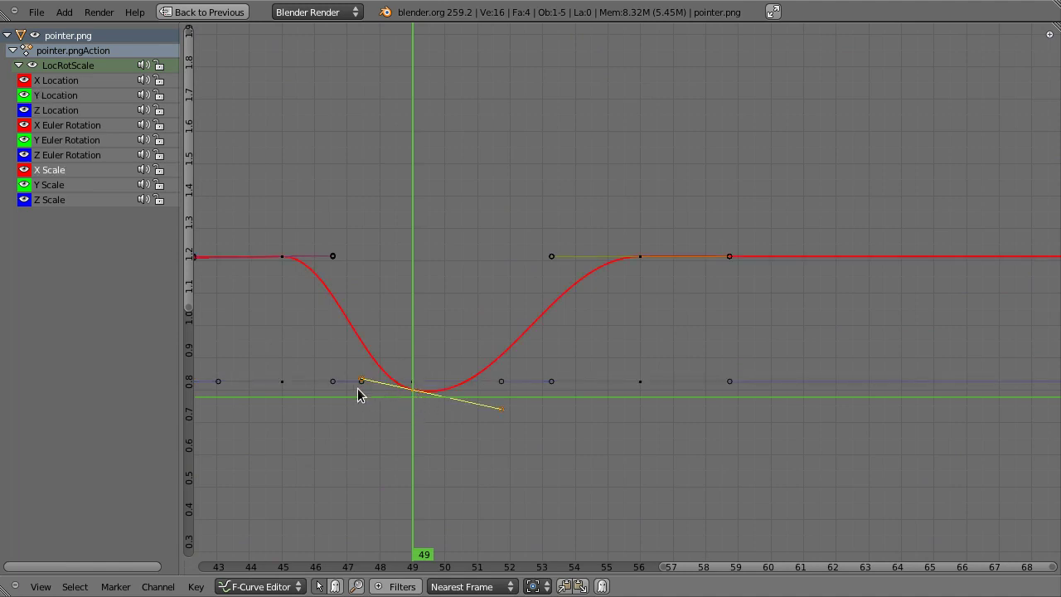
pyautogui.press('r')
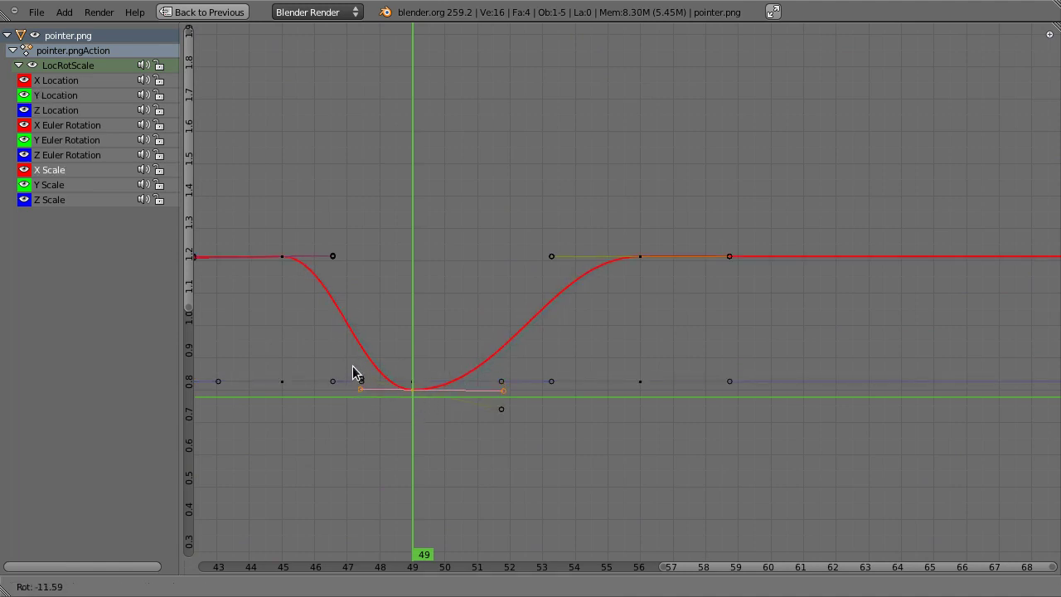
pyautogui.click(361, 381)
# Step: Level the handles of the Y Scale keyframe at frame 49 and restore the graph editor to its normal size
pyautogui.rightClick(361, 381)
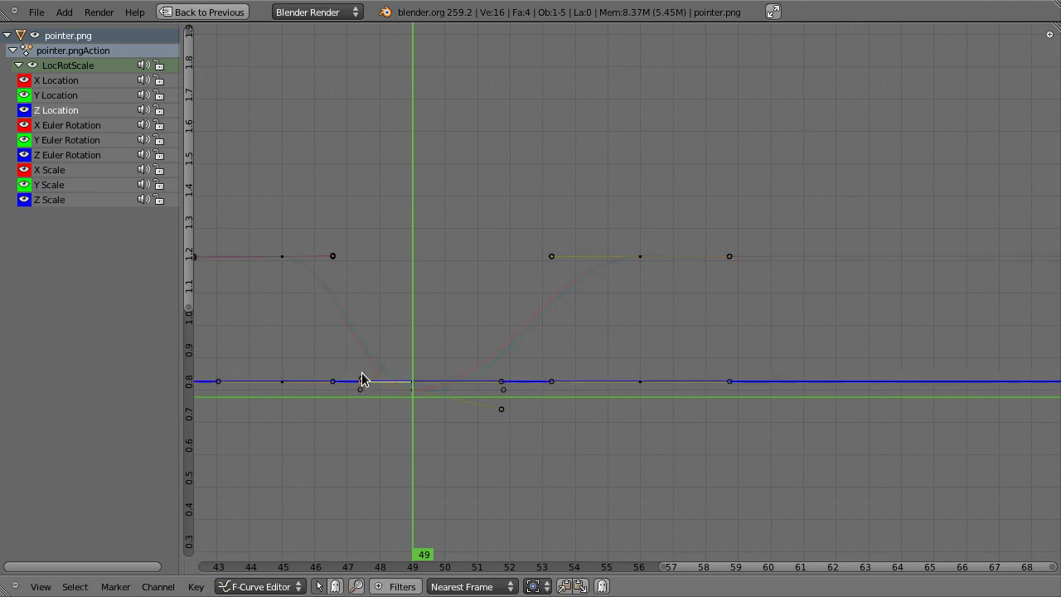
pyautogui.rightClick(362, 381)
pyautogui.press('r')
pyautogui.click(362, 384)
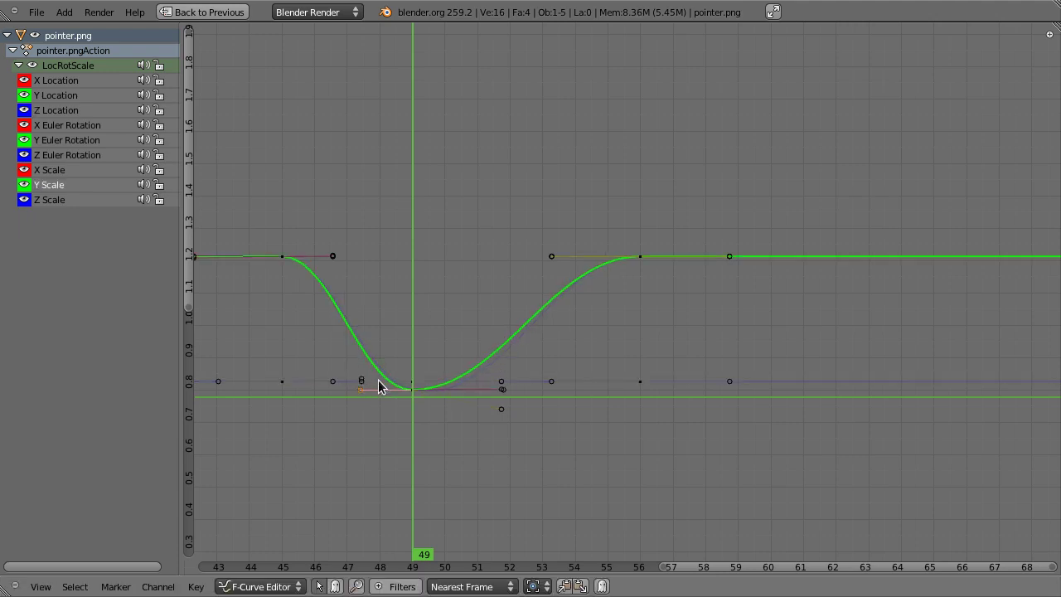
pyautogui.hotkey('ctrl', 'Up')
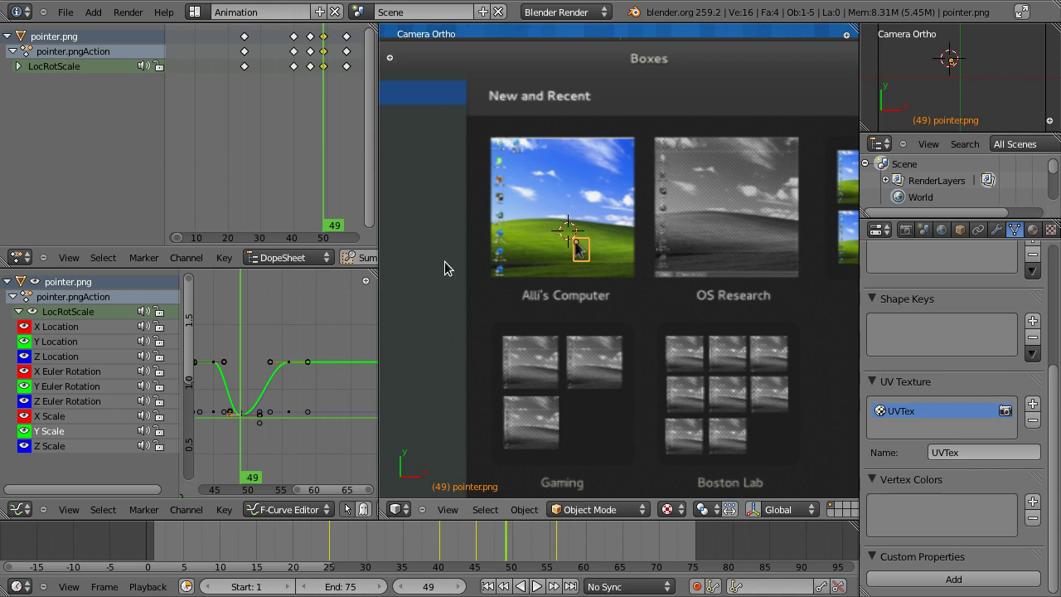
# Step: Scrub to frame 44 and try rotating the left handles of the X Location keyframes at frames 40 and 45
pyautogui.moveTo(316, 327); pyautogui.dragTo(209, 320)
pyautogui.hotkey('ctrl', 'Up')
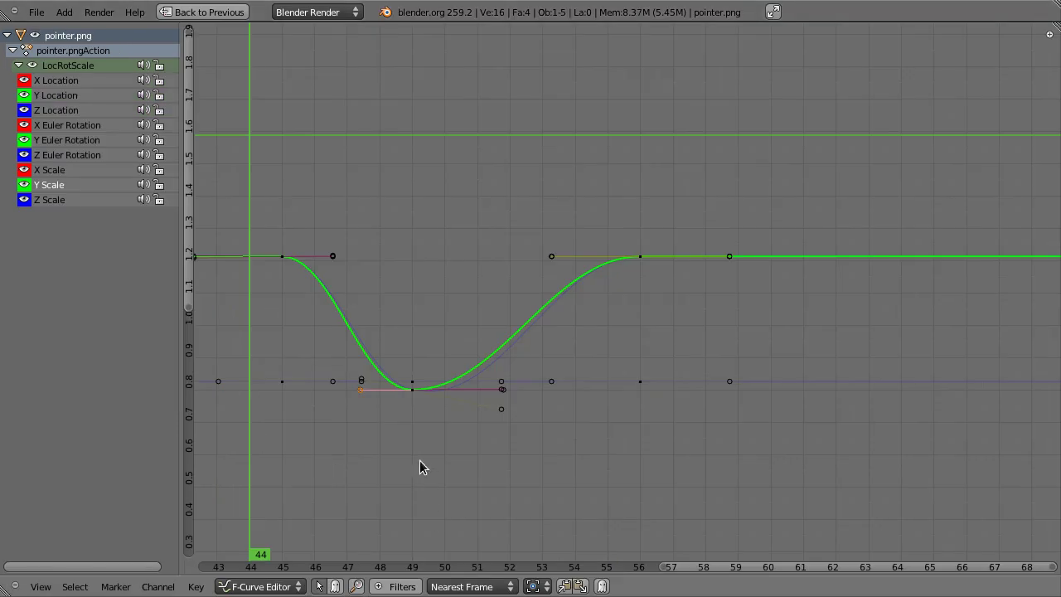
pyautogui.press('Home')
pyautogui.click(60, 83)
pyautogui.moveTo(550, 428); pyautogui.dragTo(680, 346, button='middle')
pyautogui.rightClick(313, 403)
pyautogui.press('r')
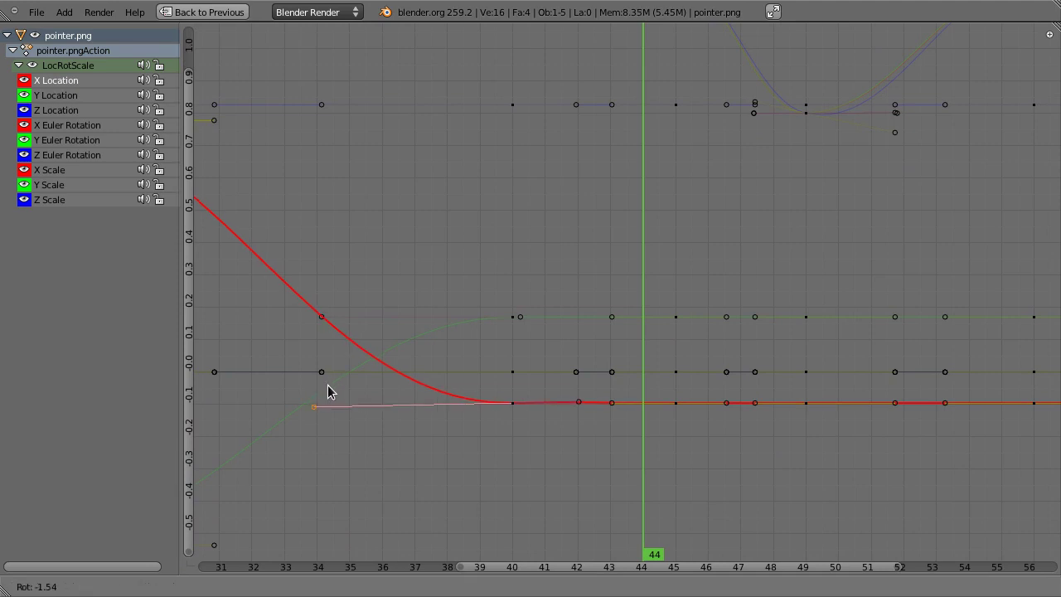
pyautogui.rightClick(331, 381)
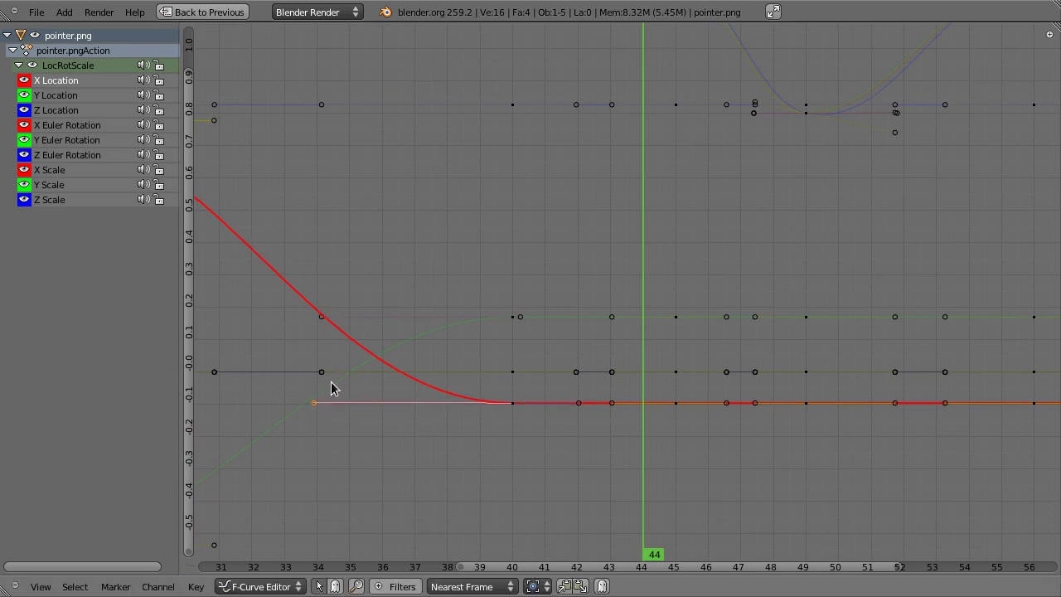
pyautogui.rightClick(613, 402)
pyautogui.press('r')
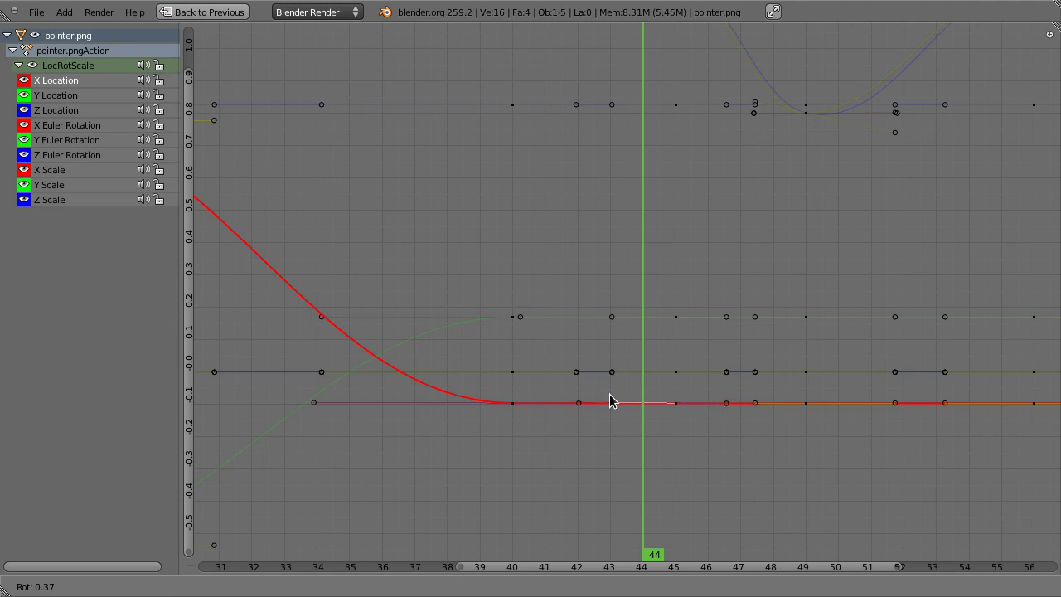
# Step: Give the X Location keyframe at frame 45 free handles and linear interpolation
pyautogui.rightClick(672, 406)
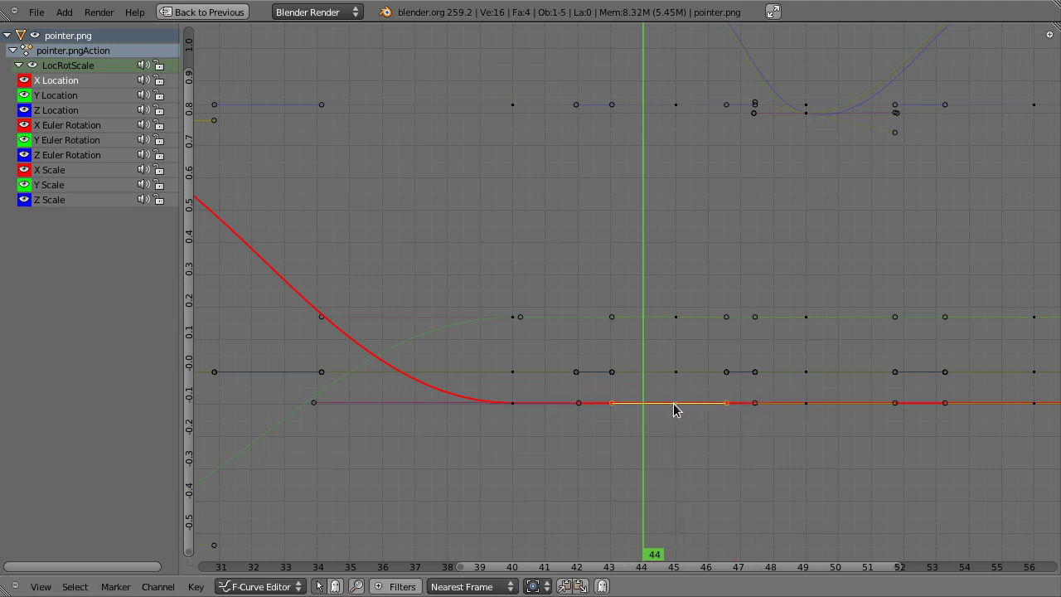
pyautogui.press('v')
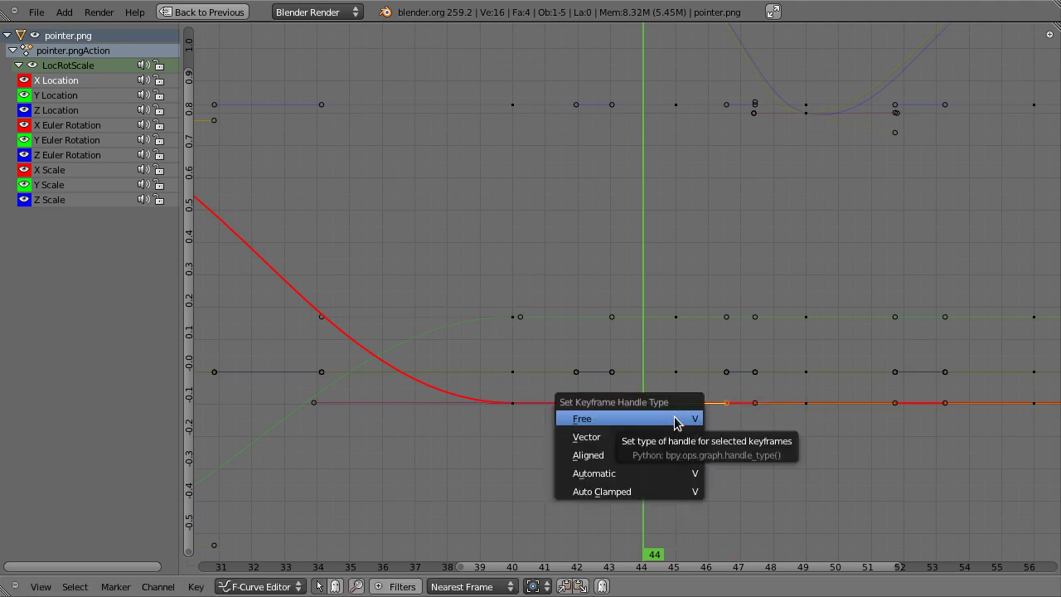
pyautogui.click(675, 420)
pyautogui.press('t')
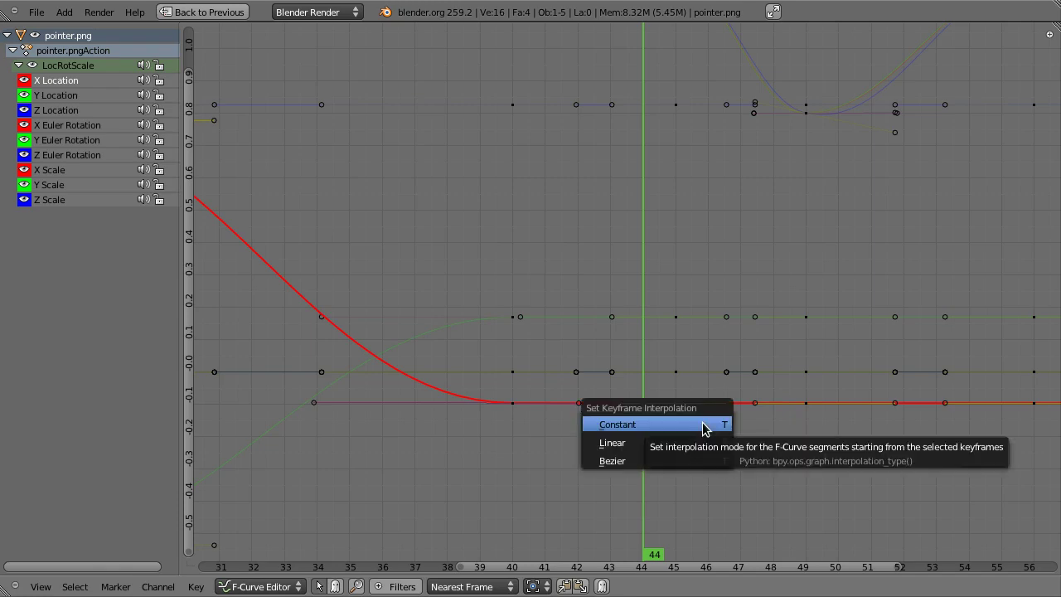
pyautogui.click(700, 445)
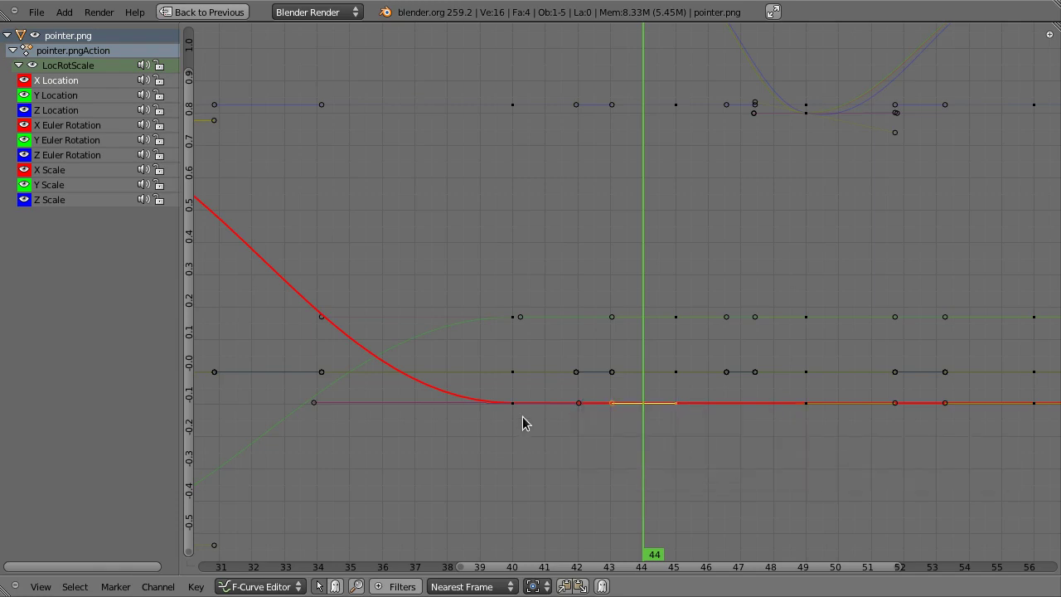
# Step: Restore the full animation layout, then play and scrub through the pointer's movement and click up to frame 61
pyautogui.hotkey('ctrl', 'Up')
pyautogui.moveTo(320, 393); pyautogui.dragTo(234, 399)
pyautogui.hotkey('alt', 'a')
pyautogui.press('Escape')
pyautogui.moveTo(225, 395); pyautogui.dragTo(285, 396)
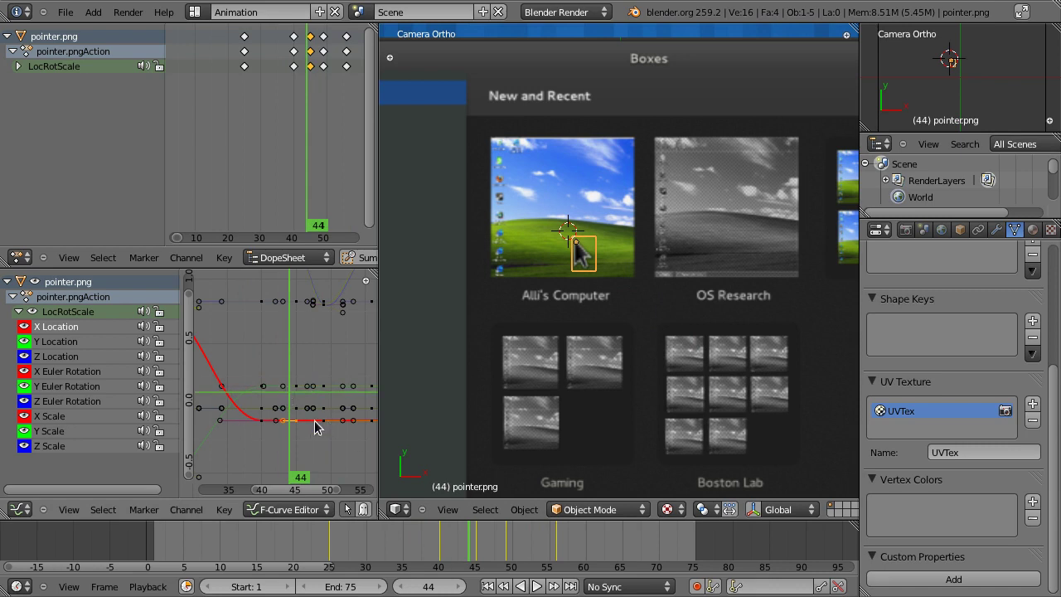
pyautogui.moveTo(287, 350); pyautogui.dragTo(322, 377)
pyautogui.scroll(-4, 297, 346)
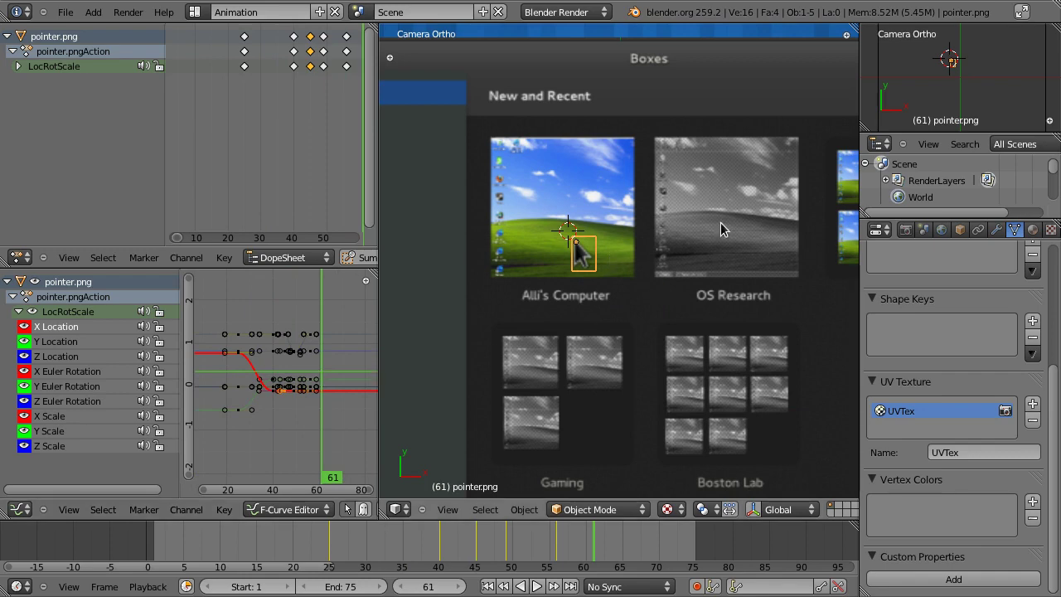
pyautogui.scroll(-6, 632, 235)
pyautogui.scroll(2, 630, 237)
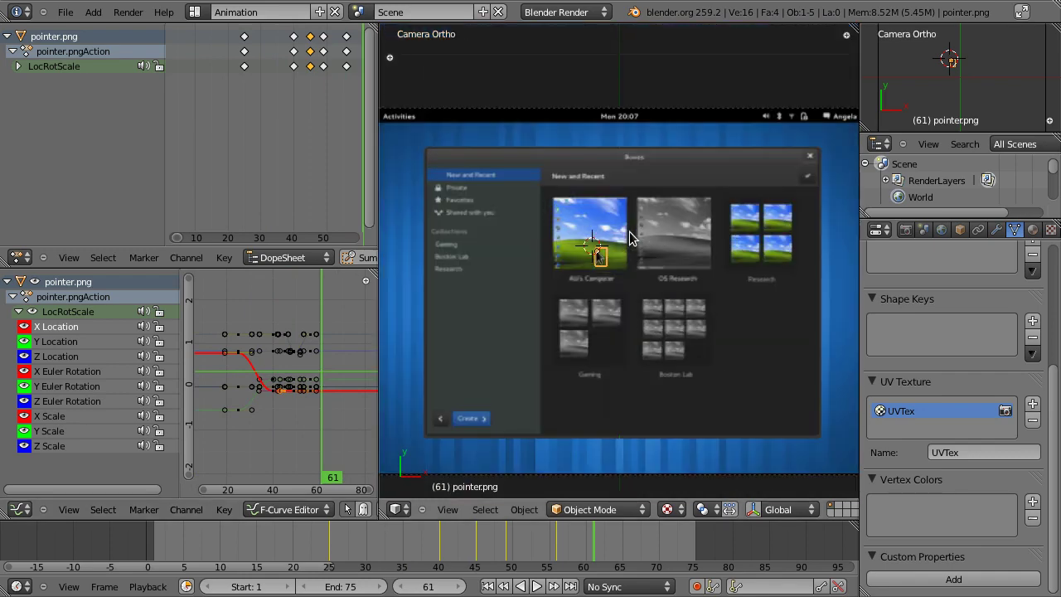